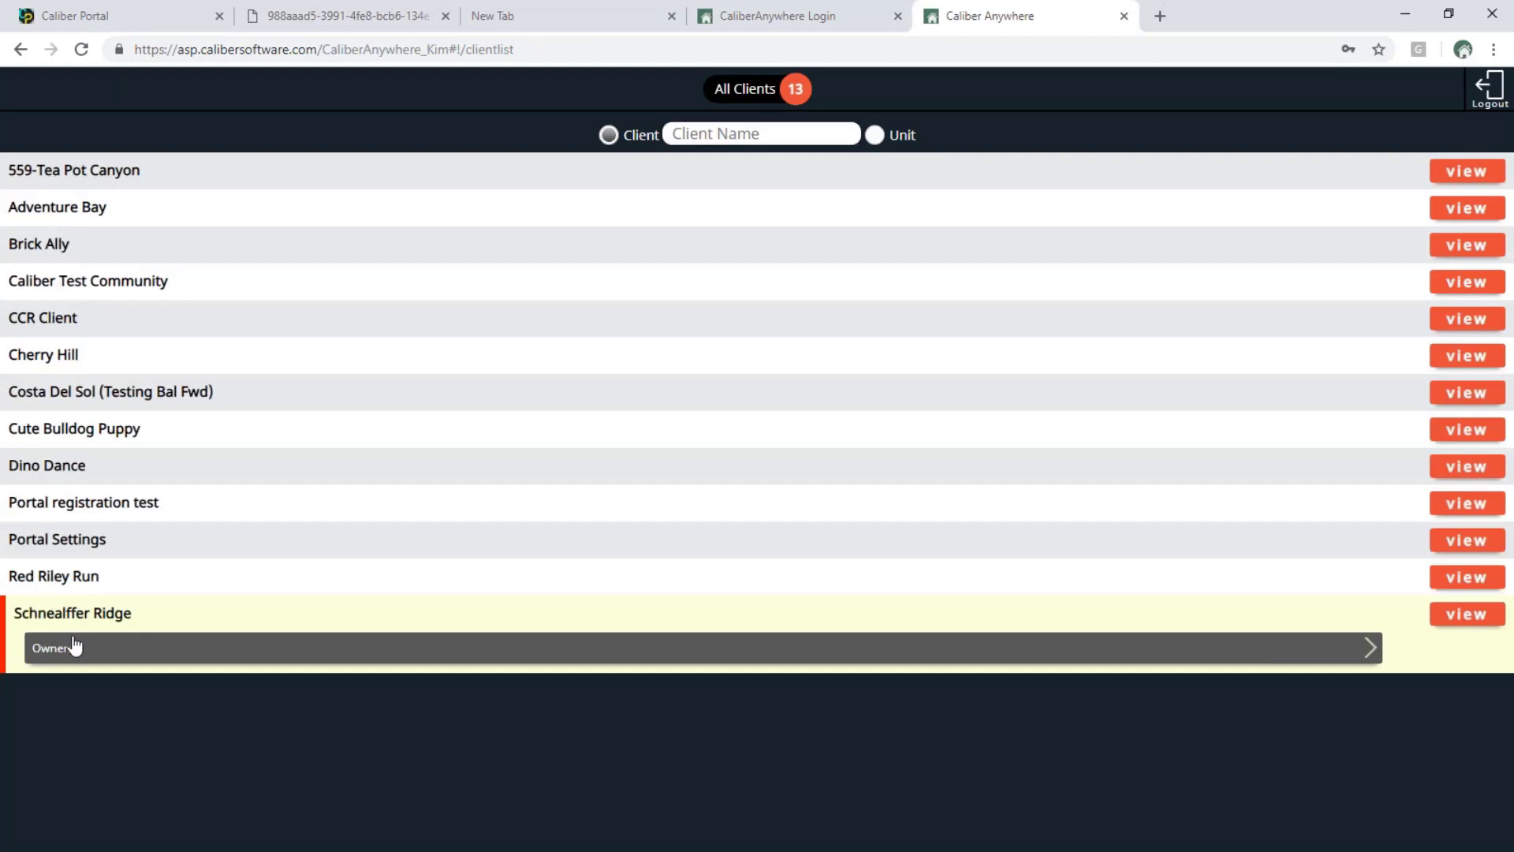
Step: Open the Schnealffer Ridge Owners plat map, check the Unit List view, then zoom out and pan the map
click(58, 655)
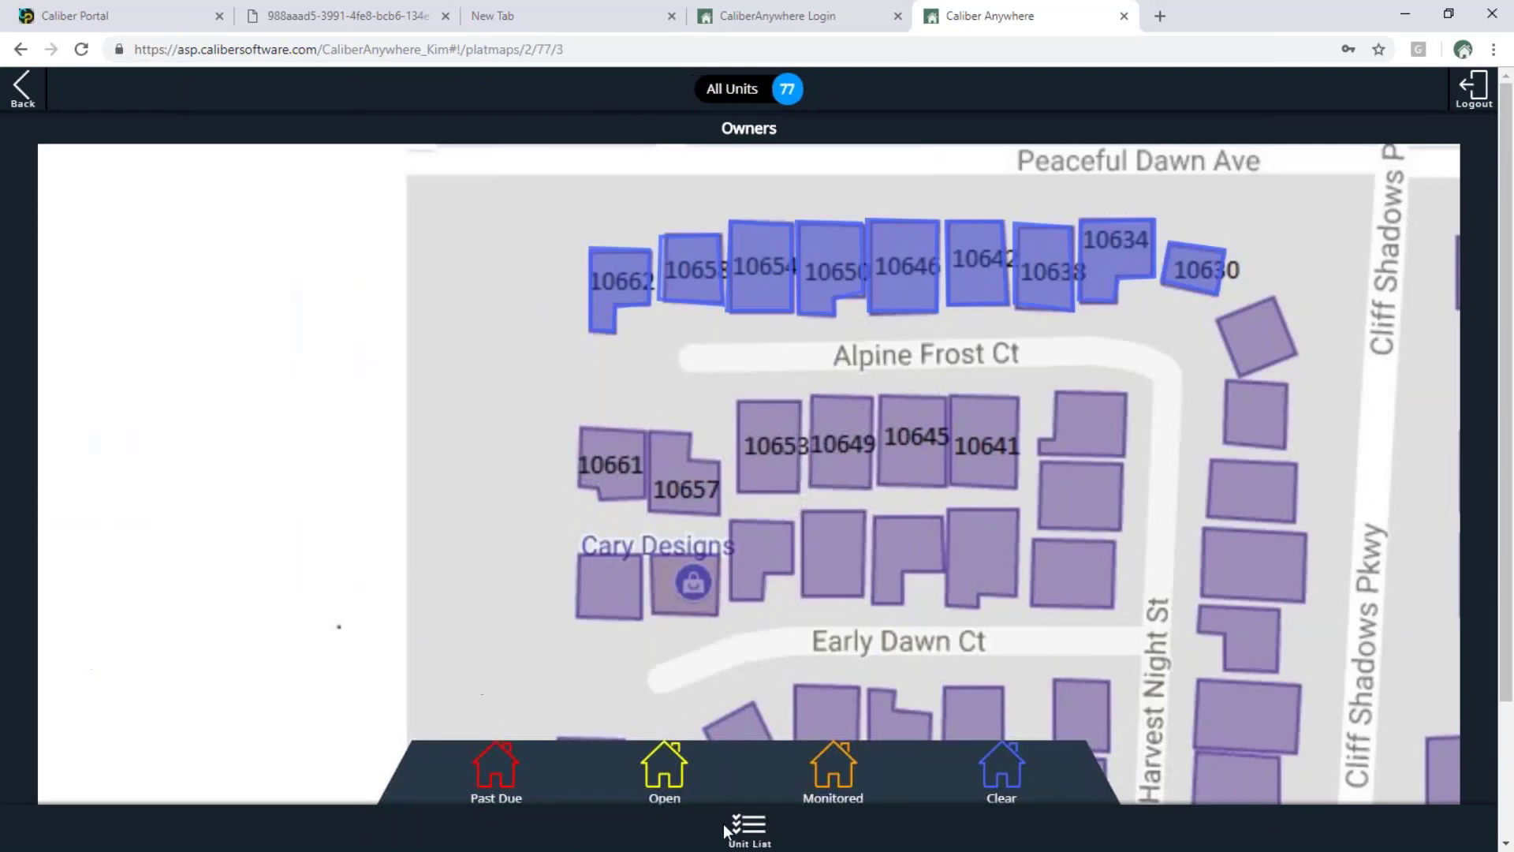
click(746, 829)
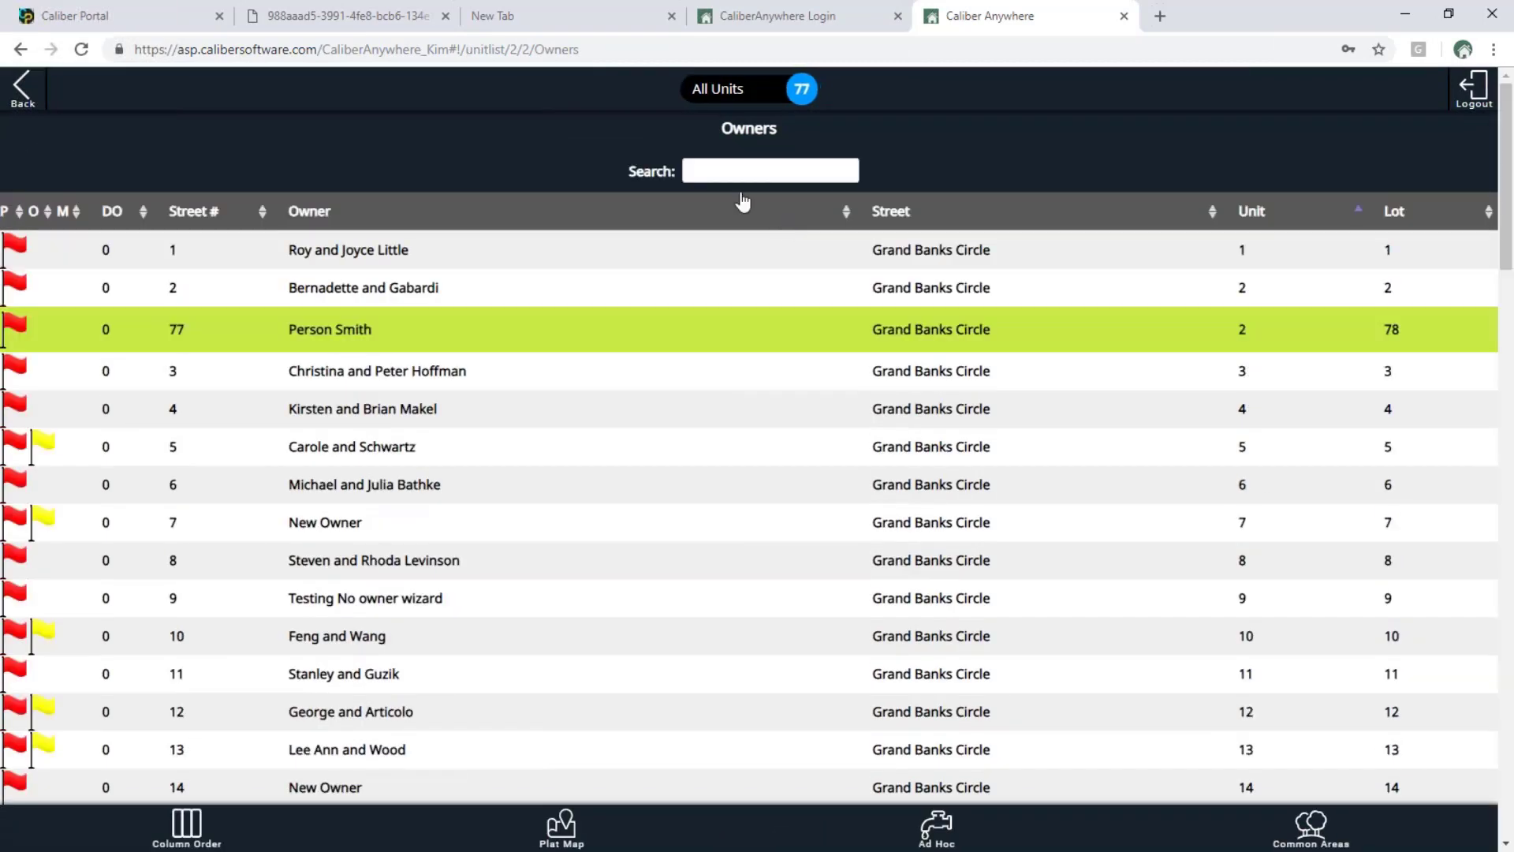
click(570, 829)
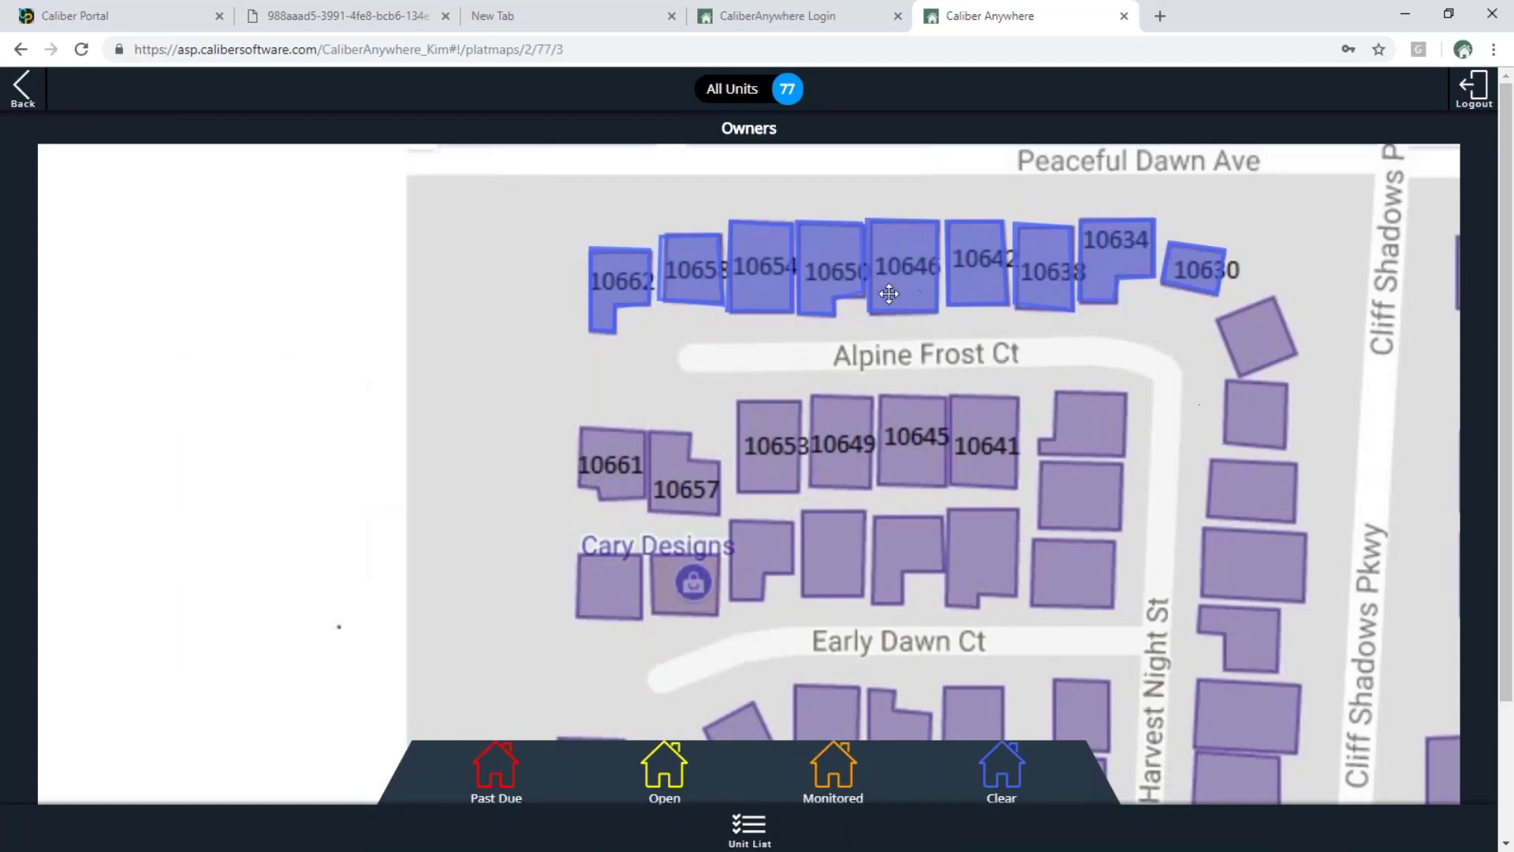
scroll(869, 316, down, 5)
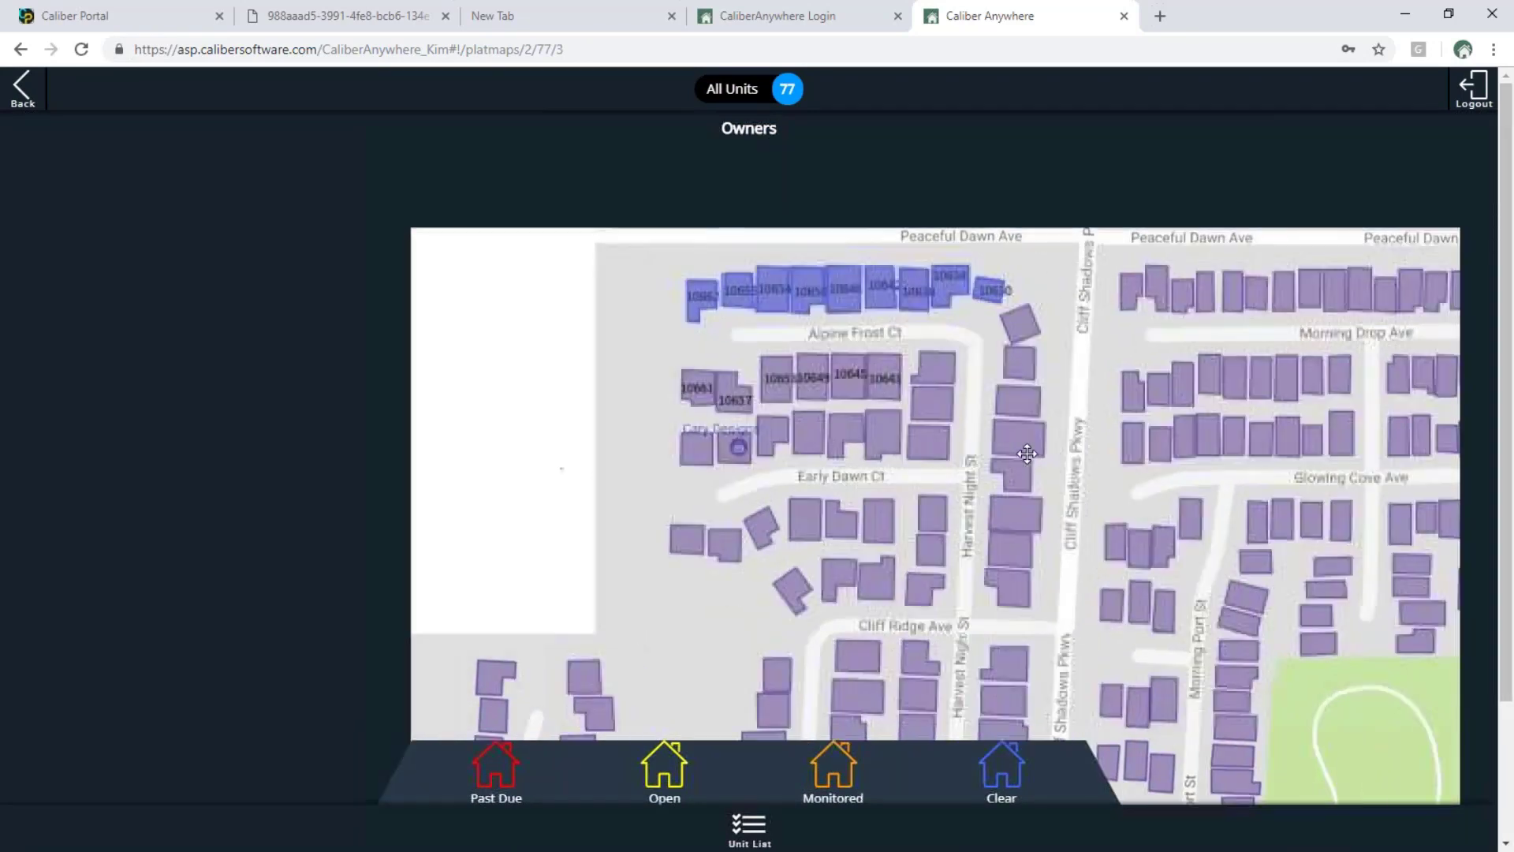
drag(1027, 454, 901, 394)
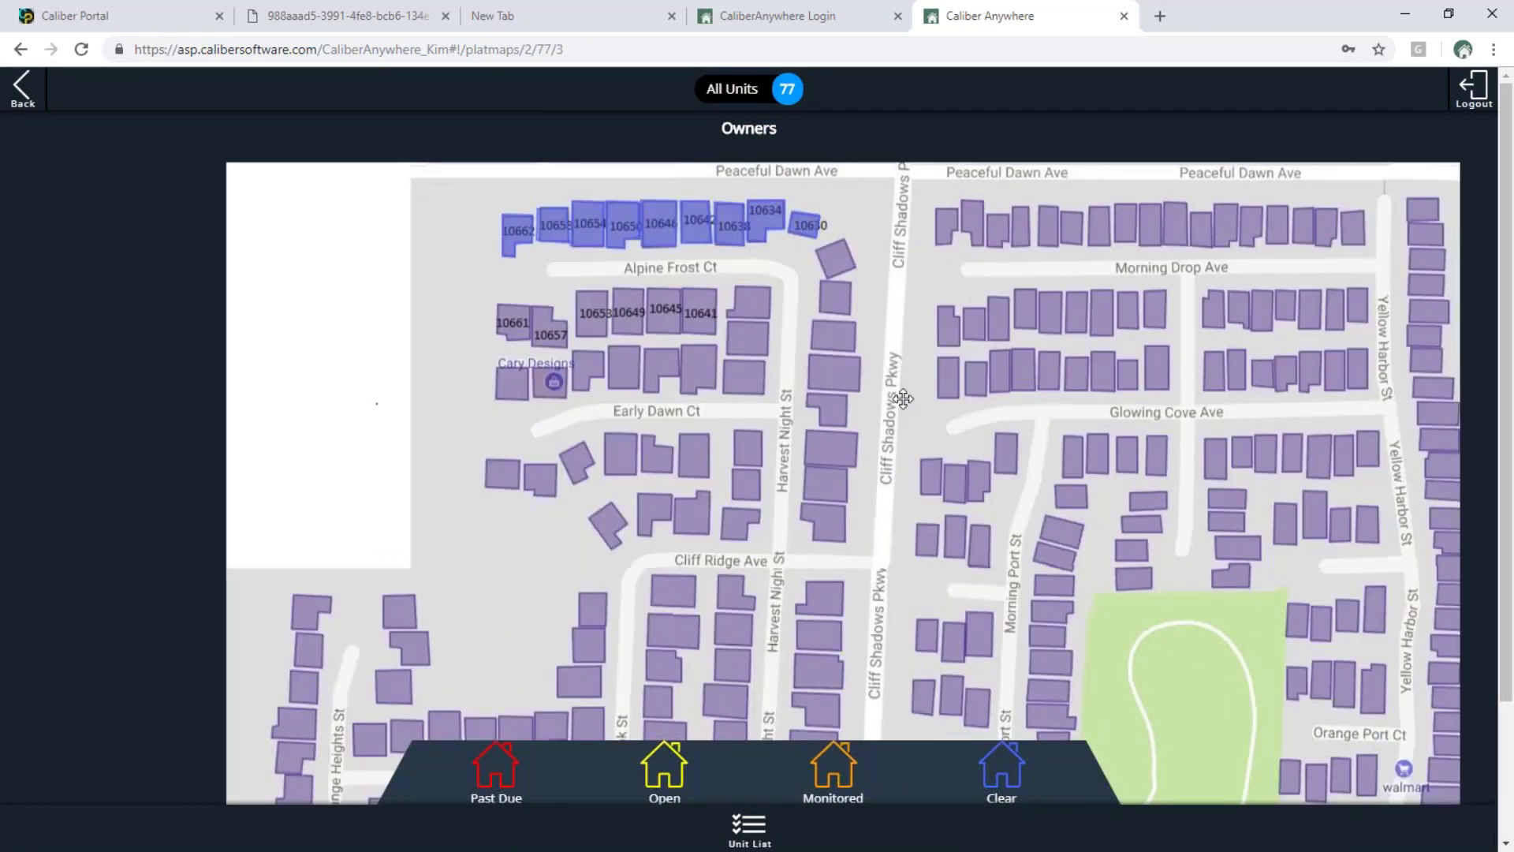
click(499, 784)
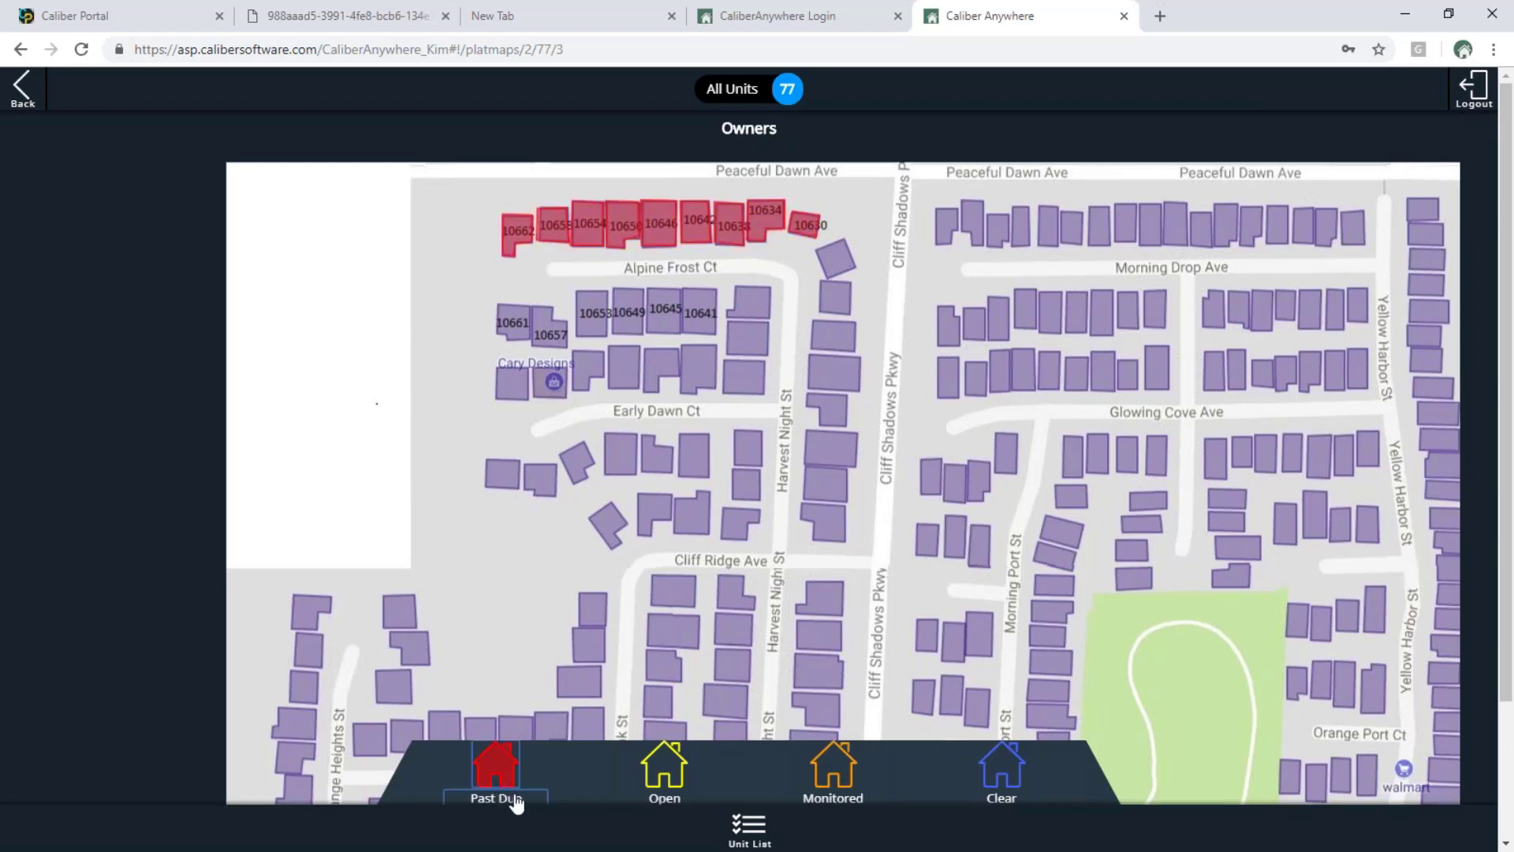
click(653, 779)
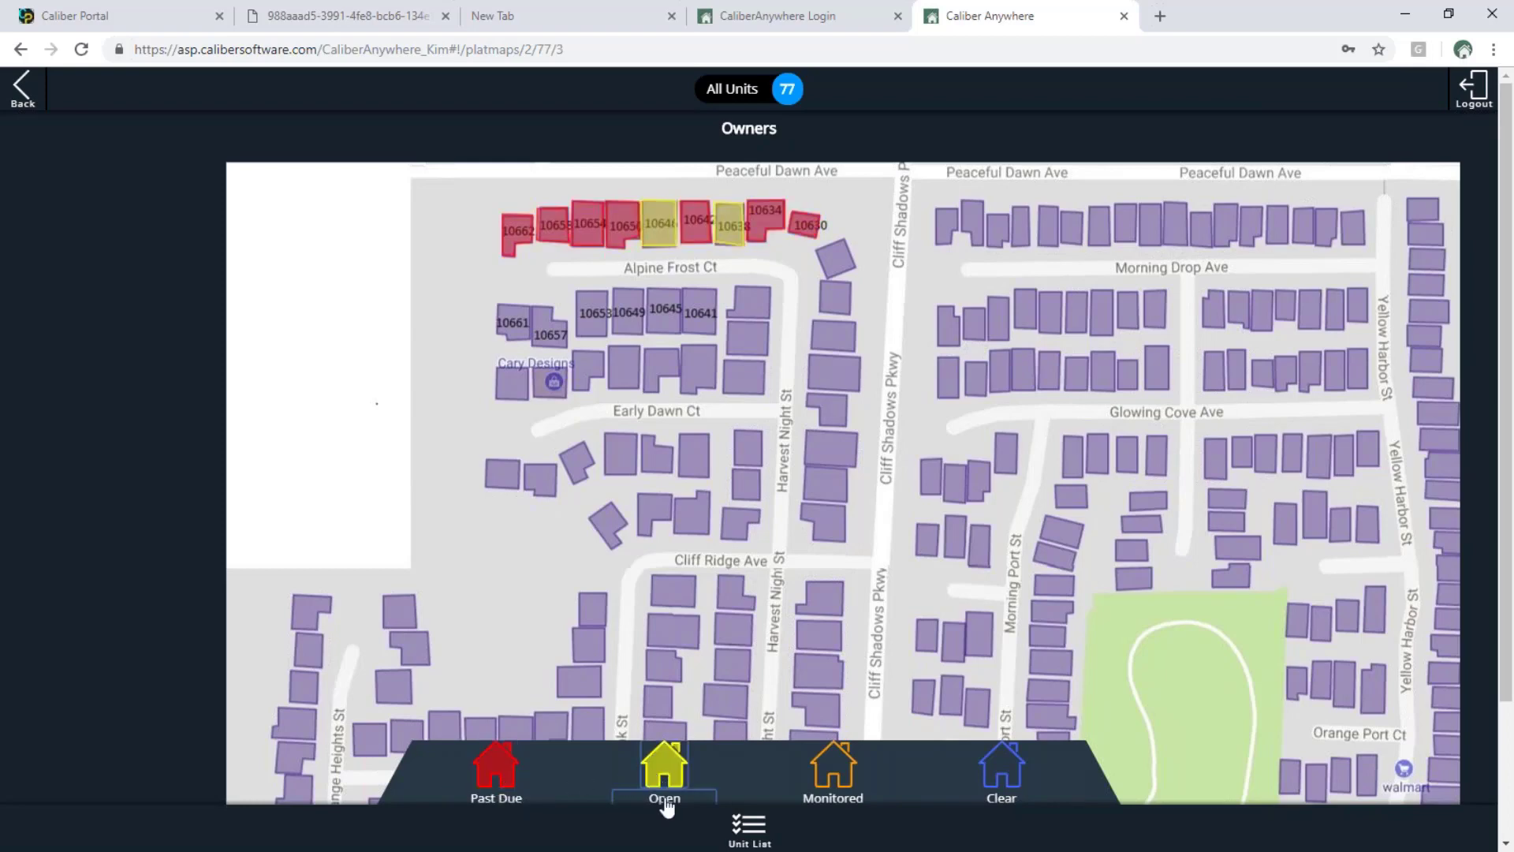
click(834, 793)
click(1001, 796)
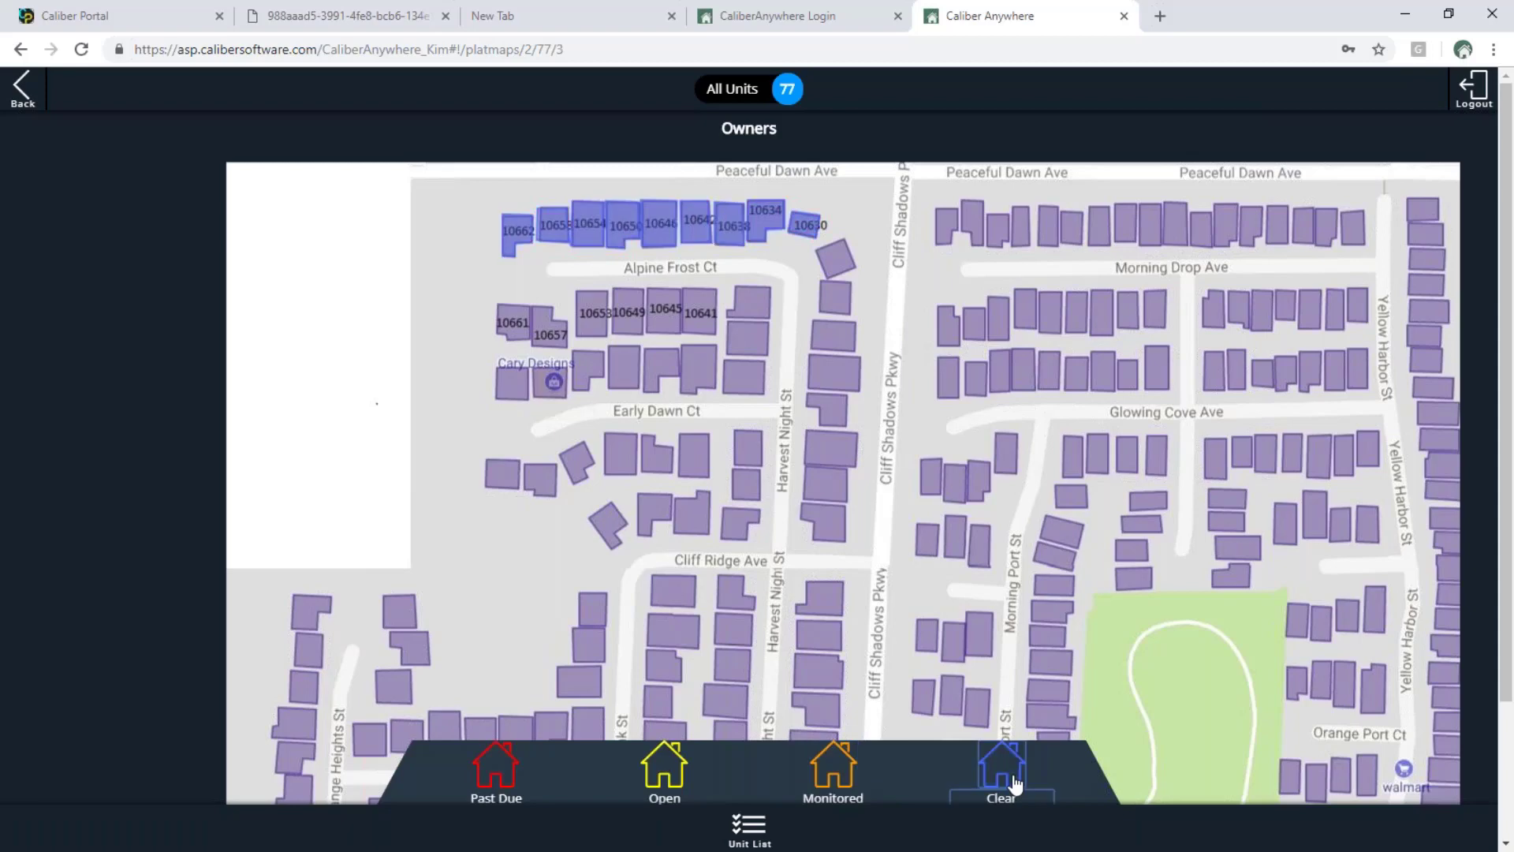
right_click(697, 224)
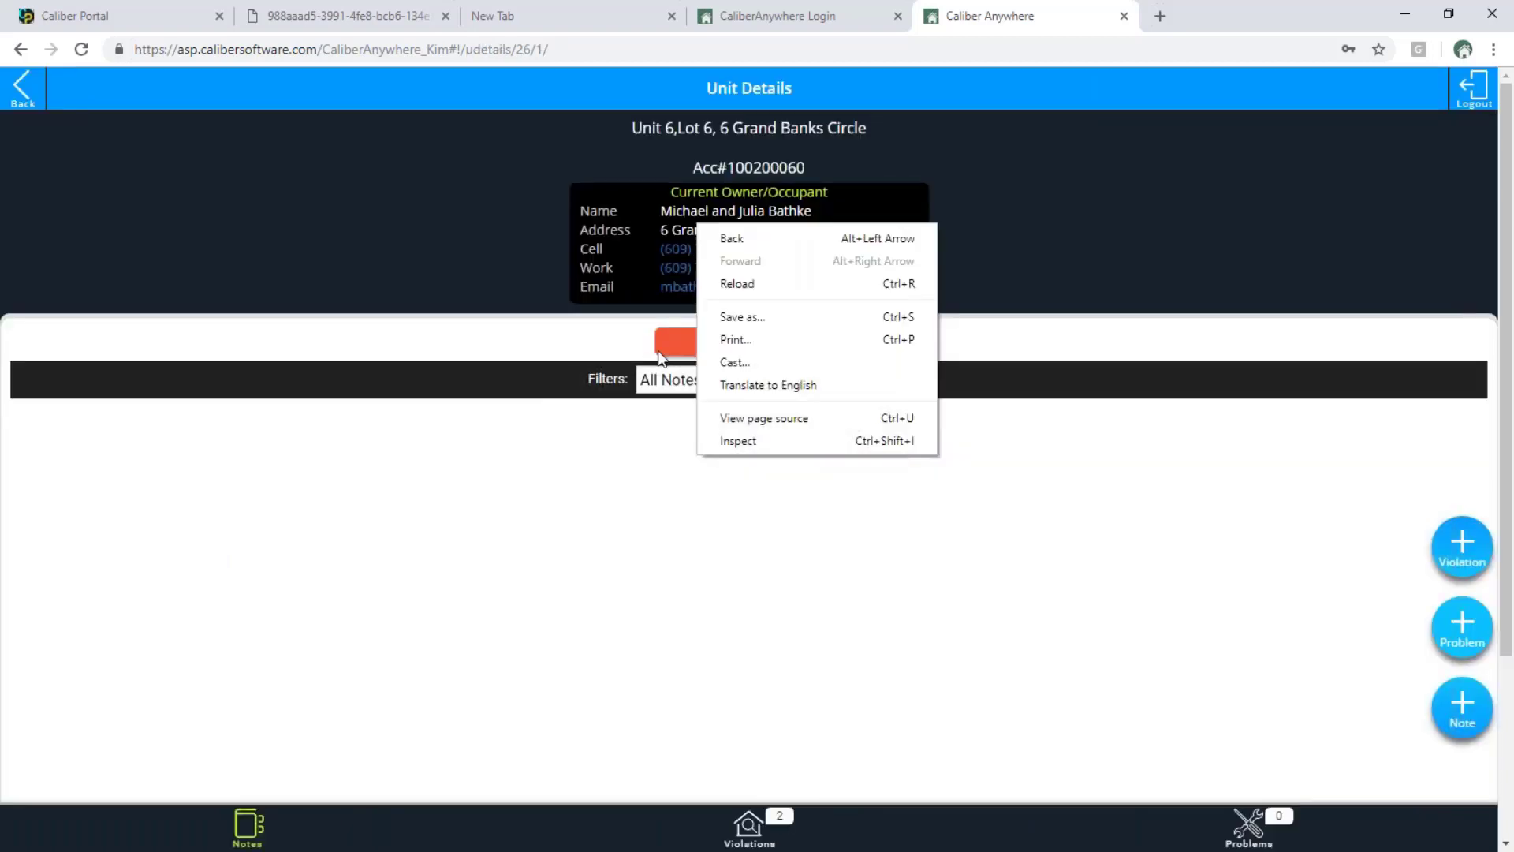
click(907, 508)
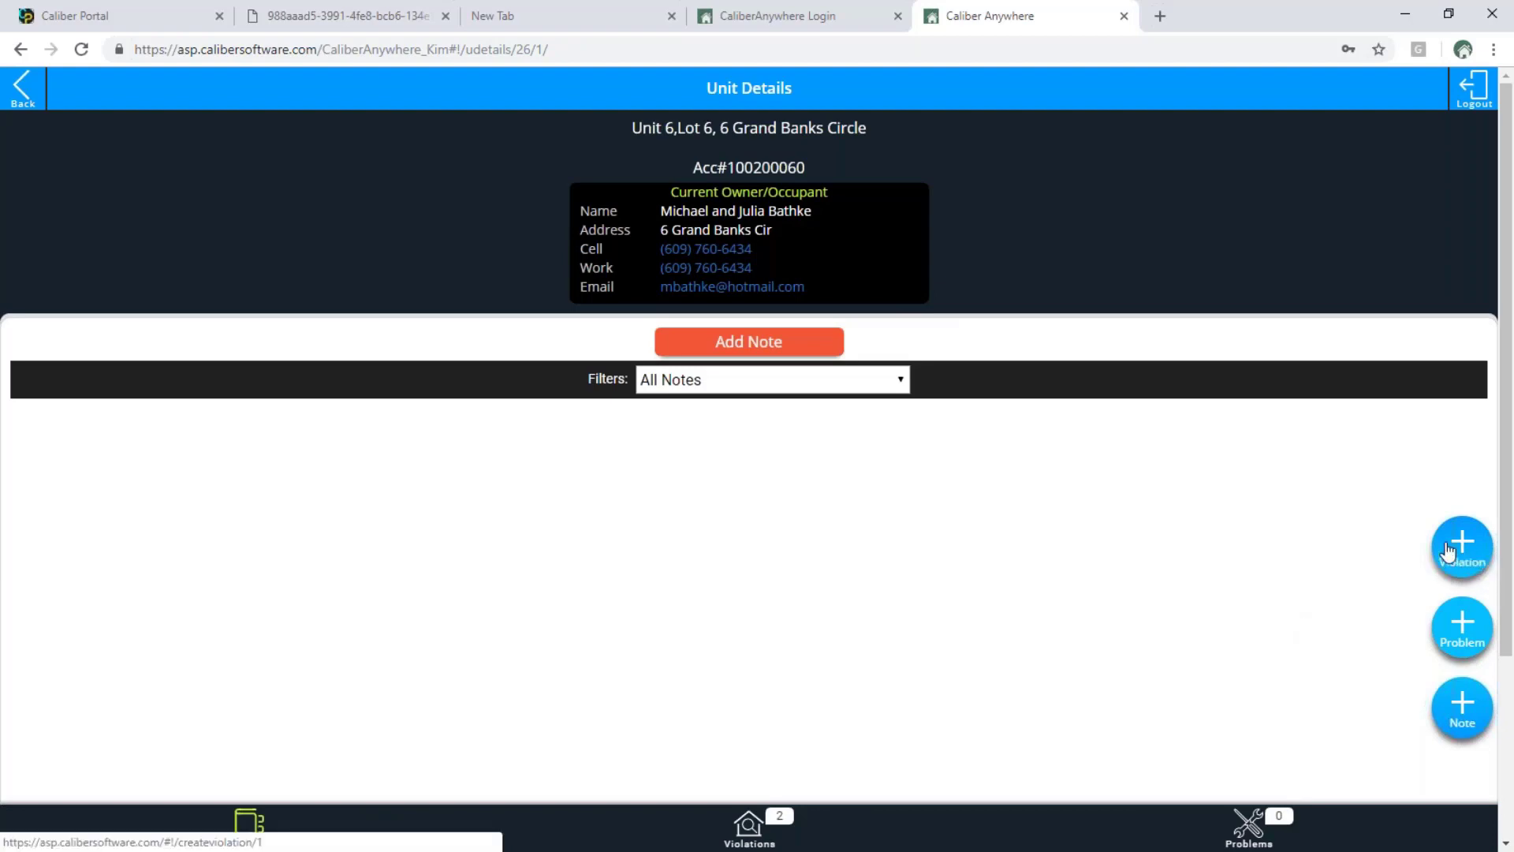
Step: Start a new violation for Unit 6 with category Animals and item Unauthorized animal
click(1483, 564)
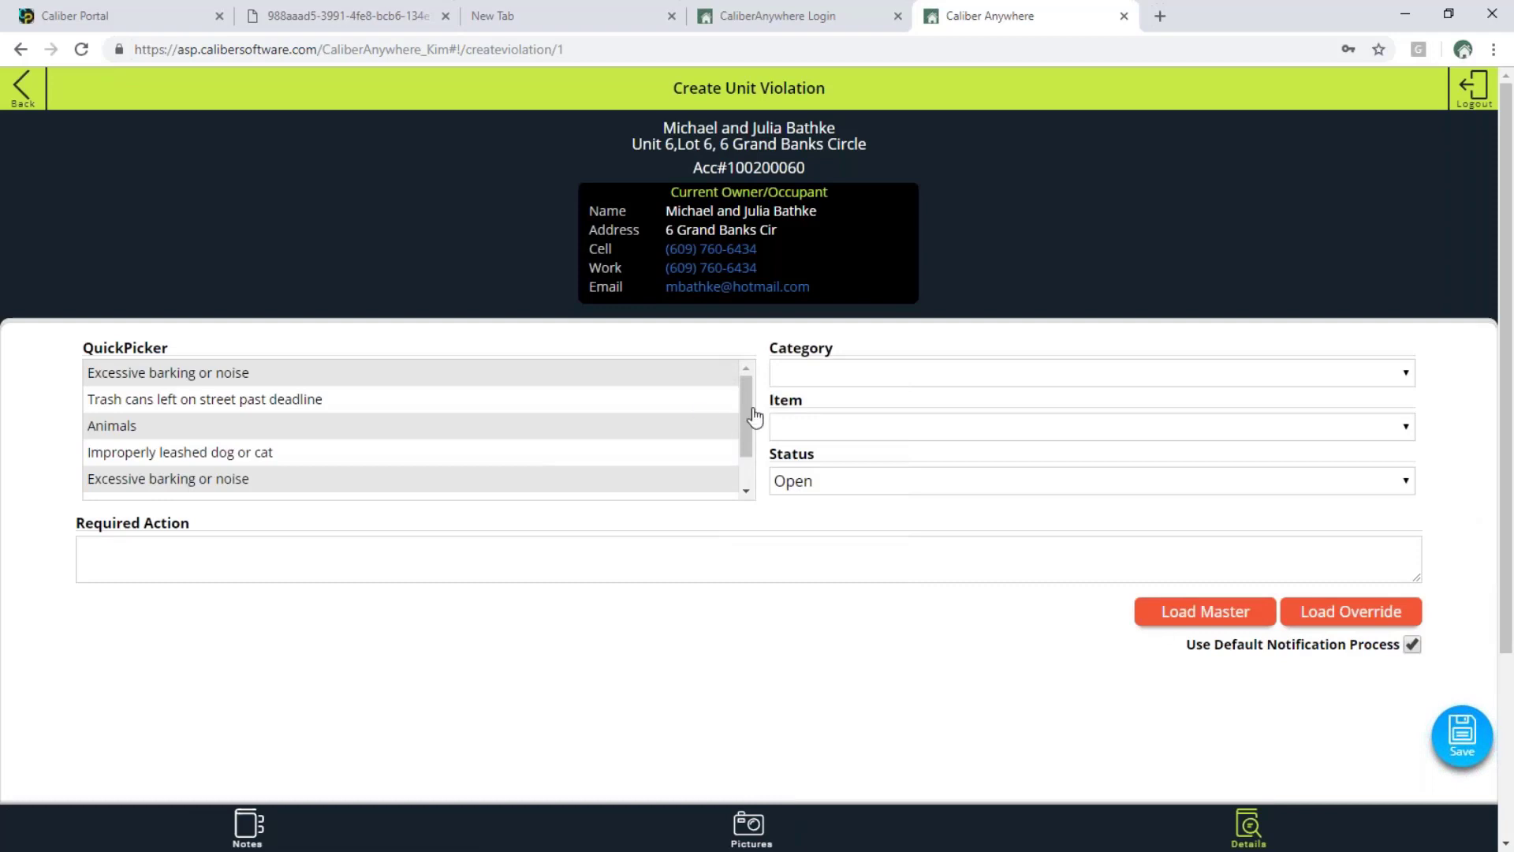
click(917, 372)
click(875, 411)
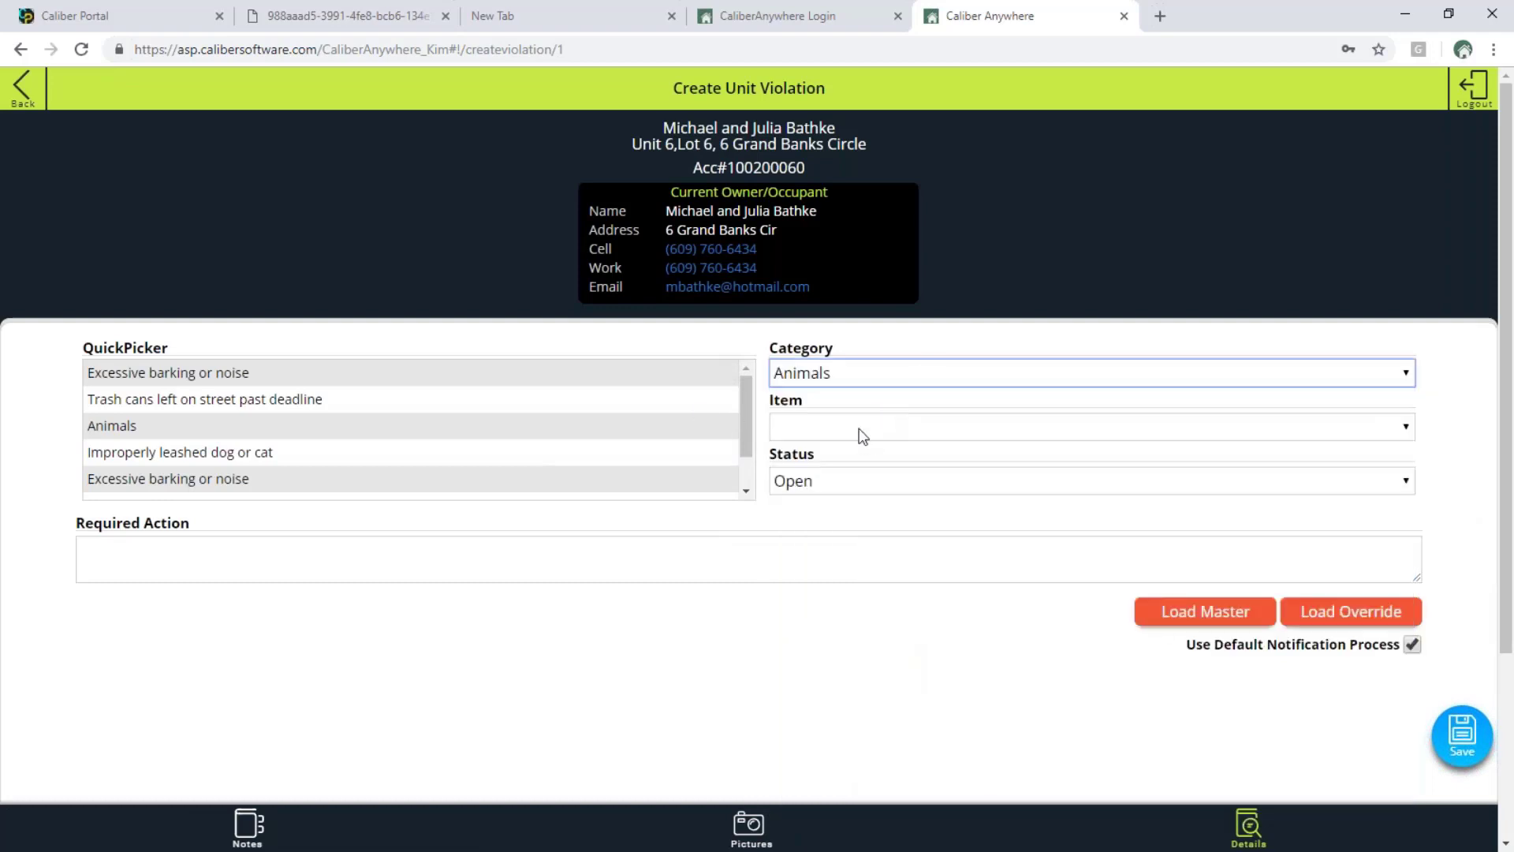
click(855, 426)
click(859, 473)
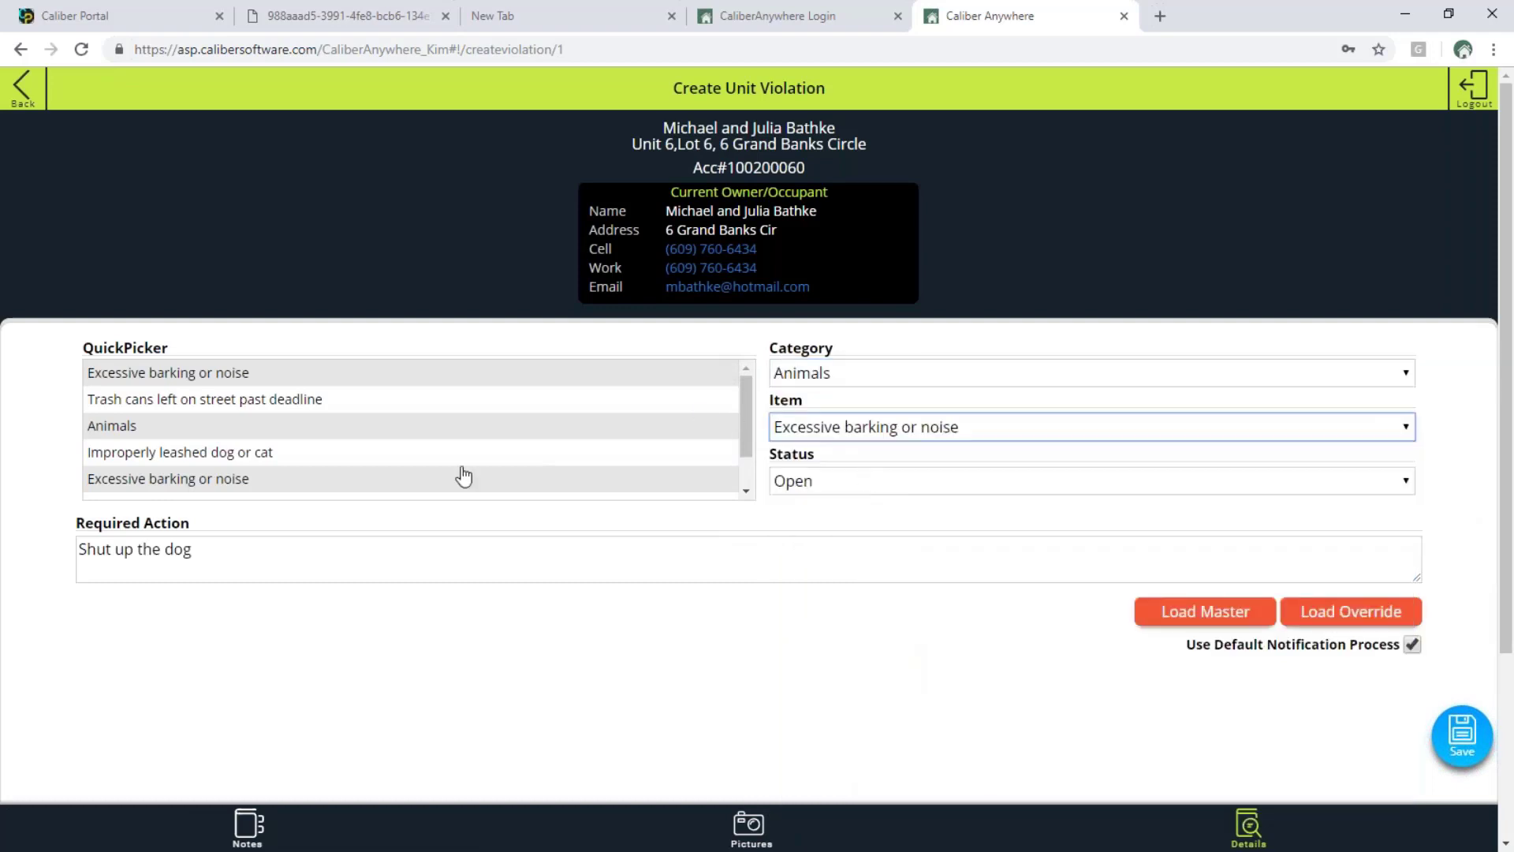
key(u)
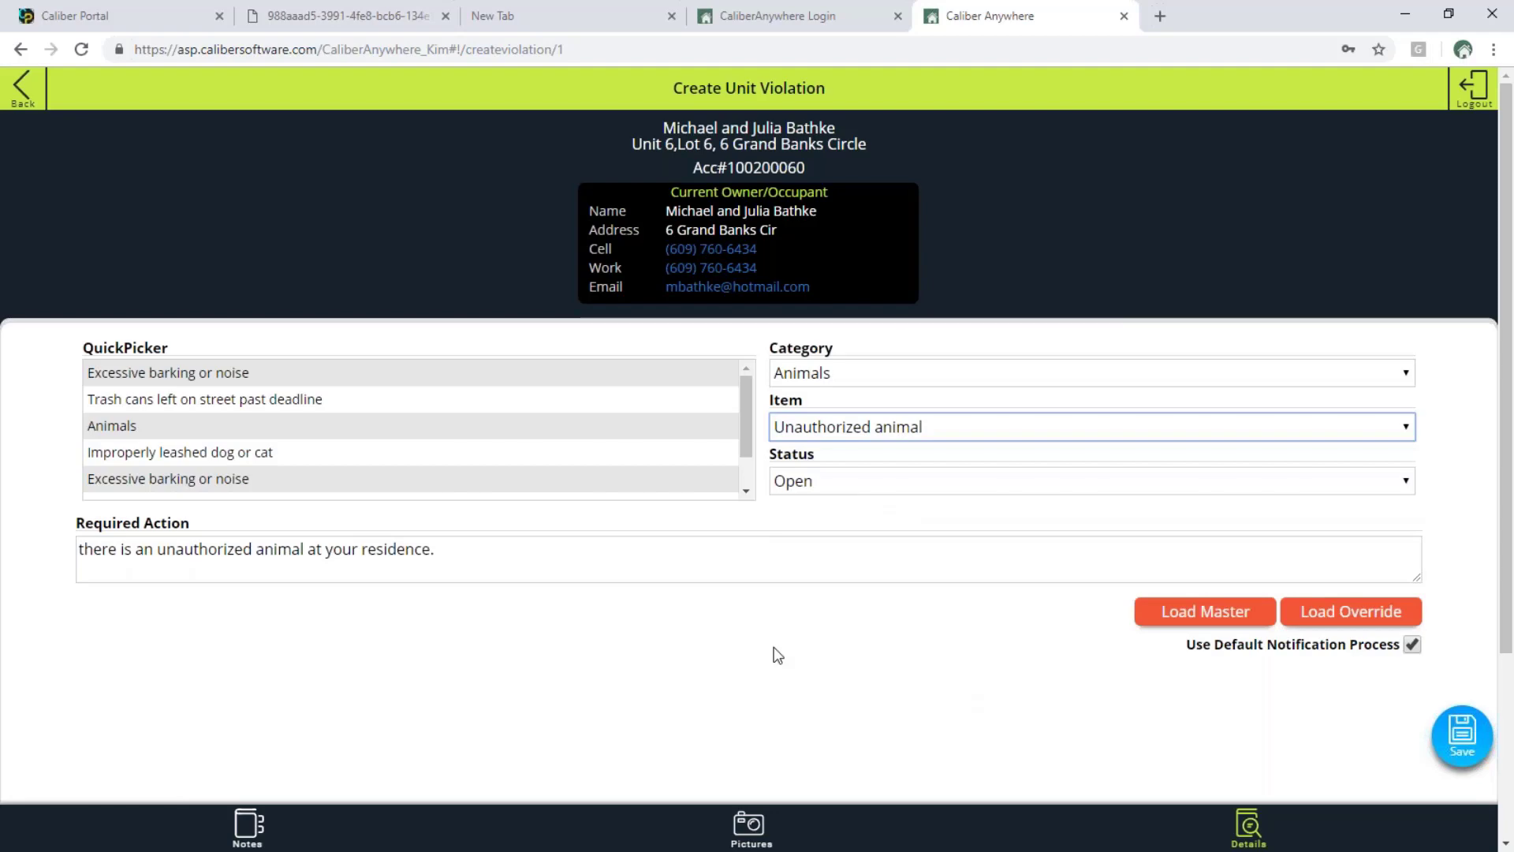
click(751, 826)
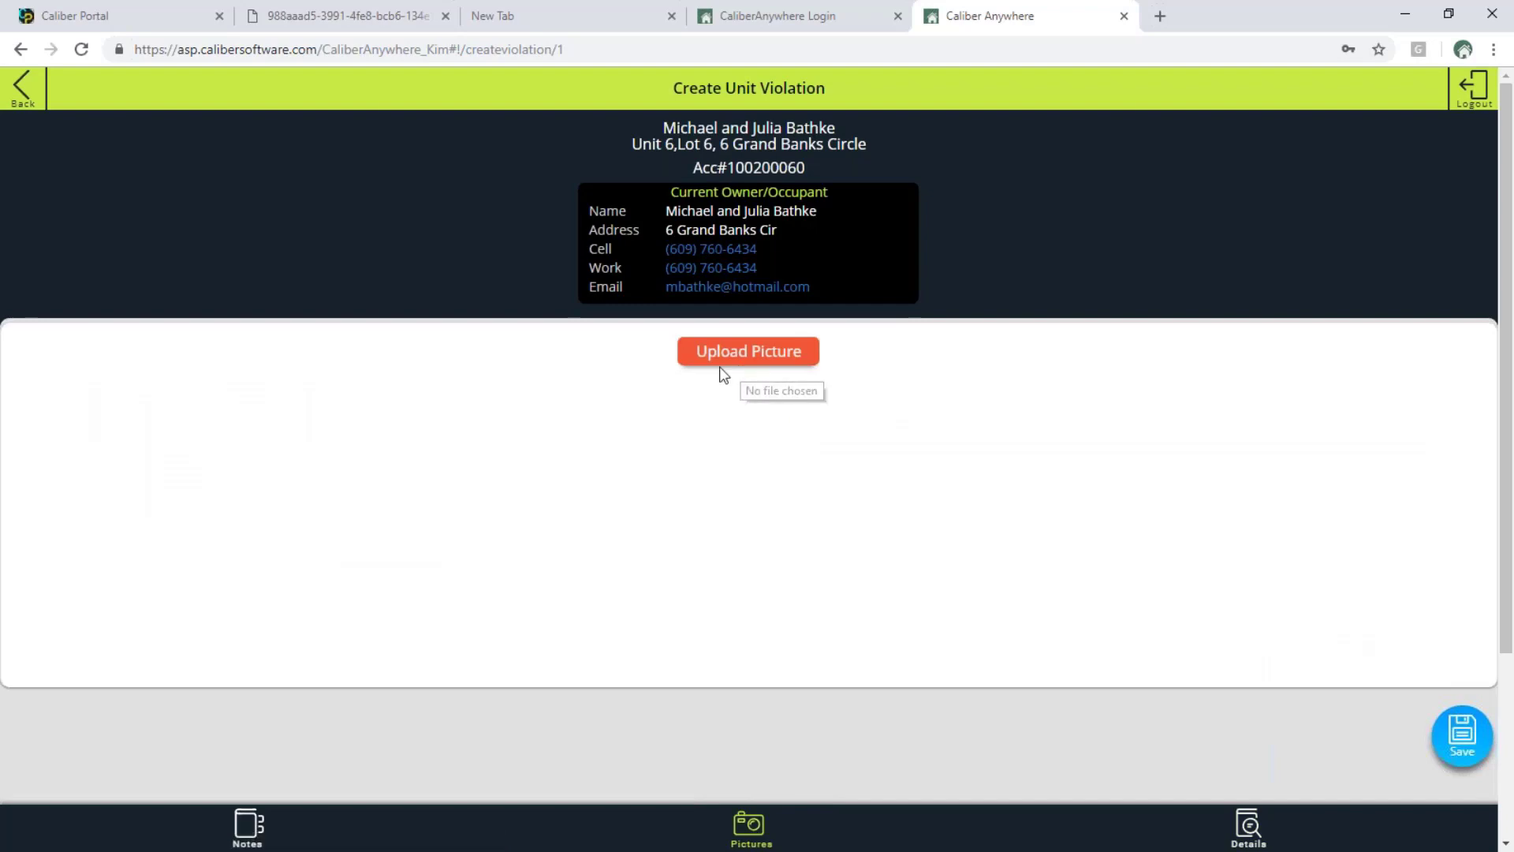
click(703, 350)
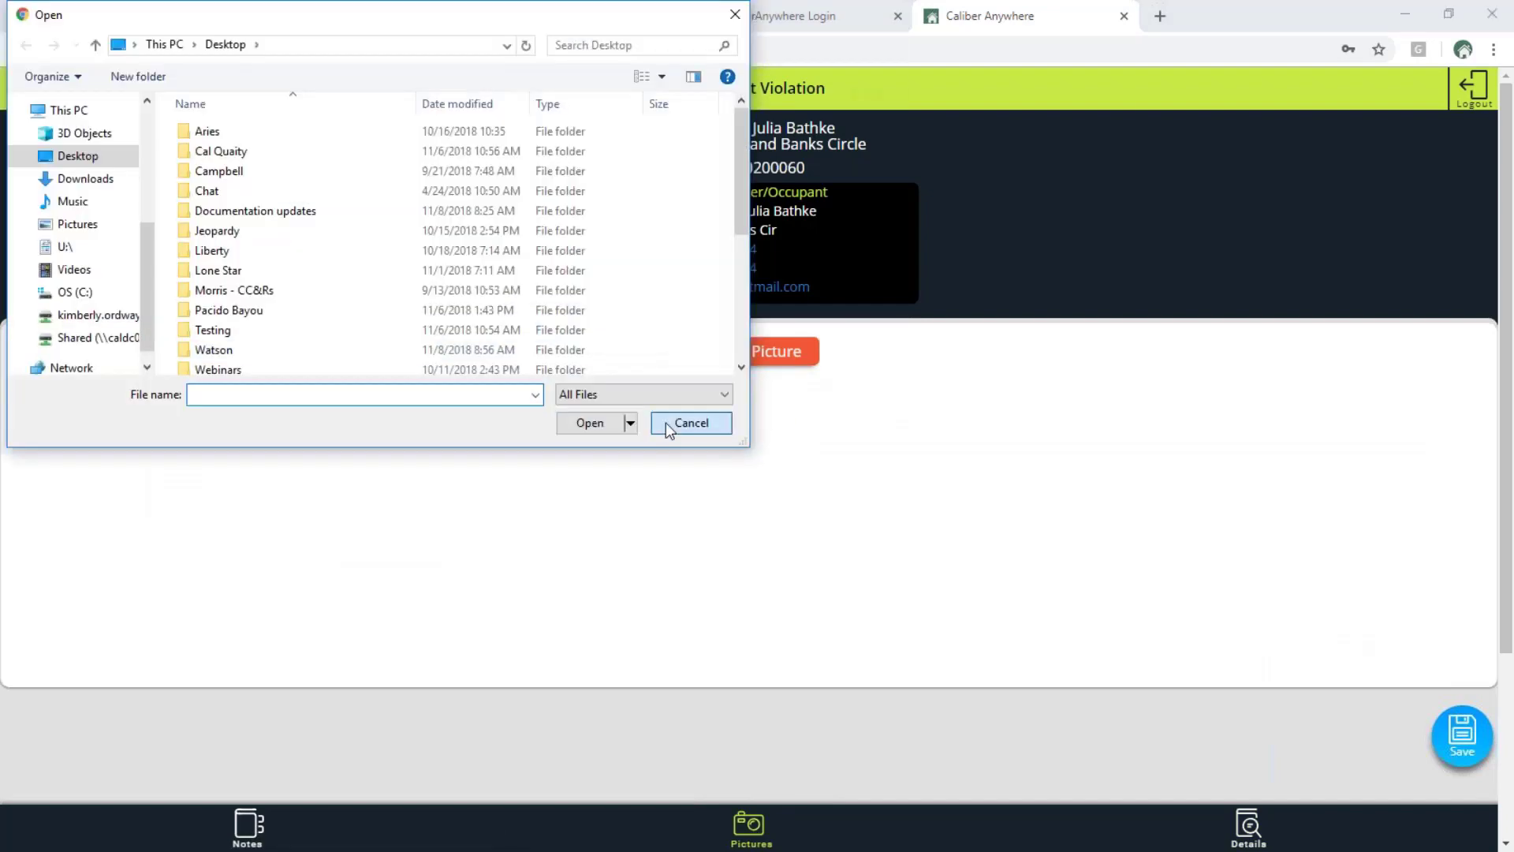
click(666, 422)
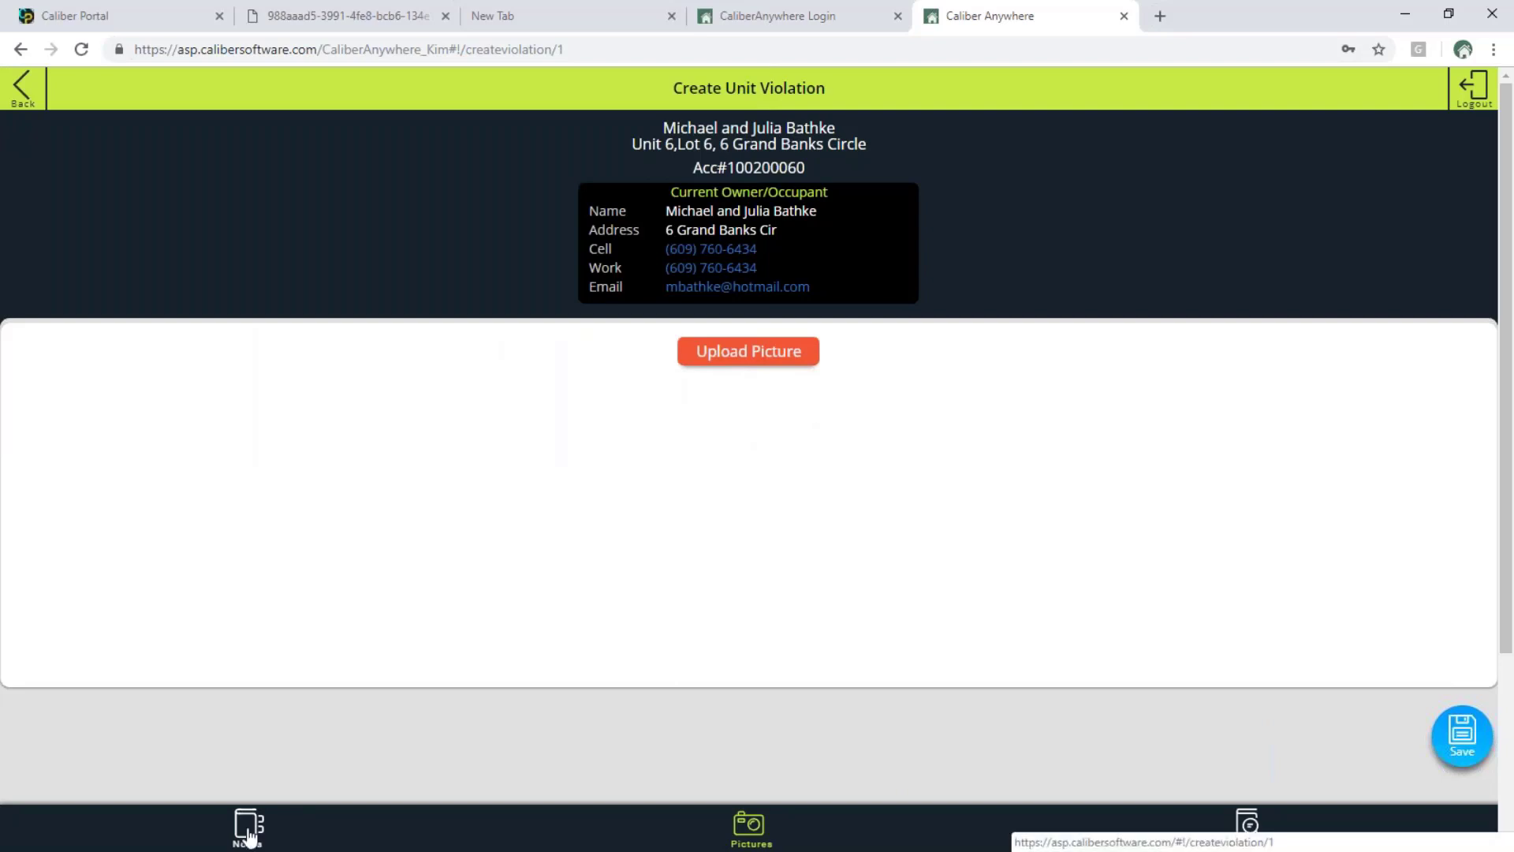
click(294, 820)
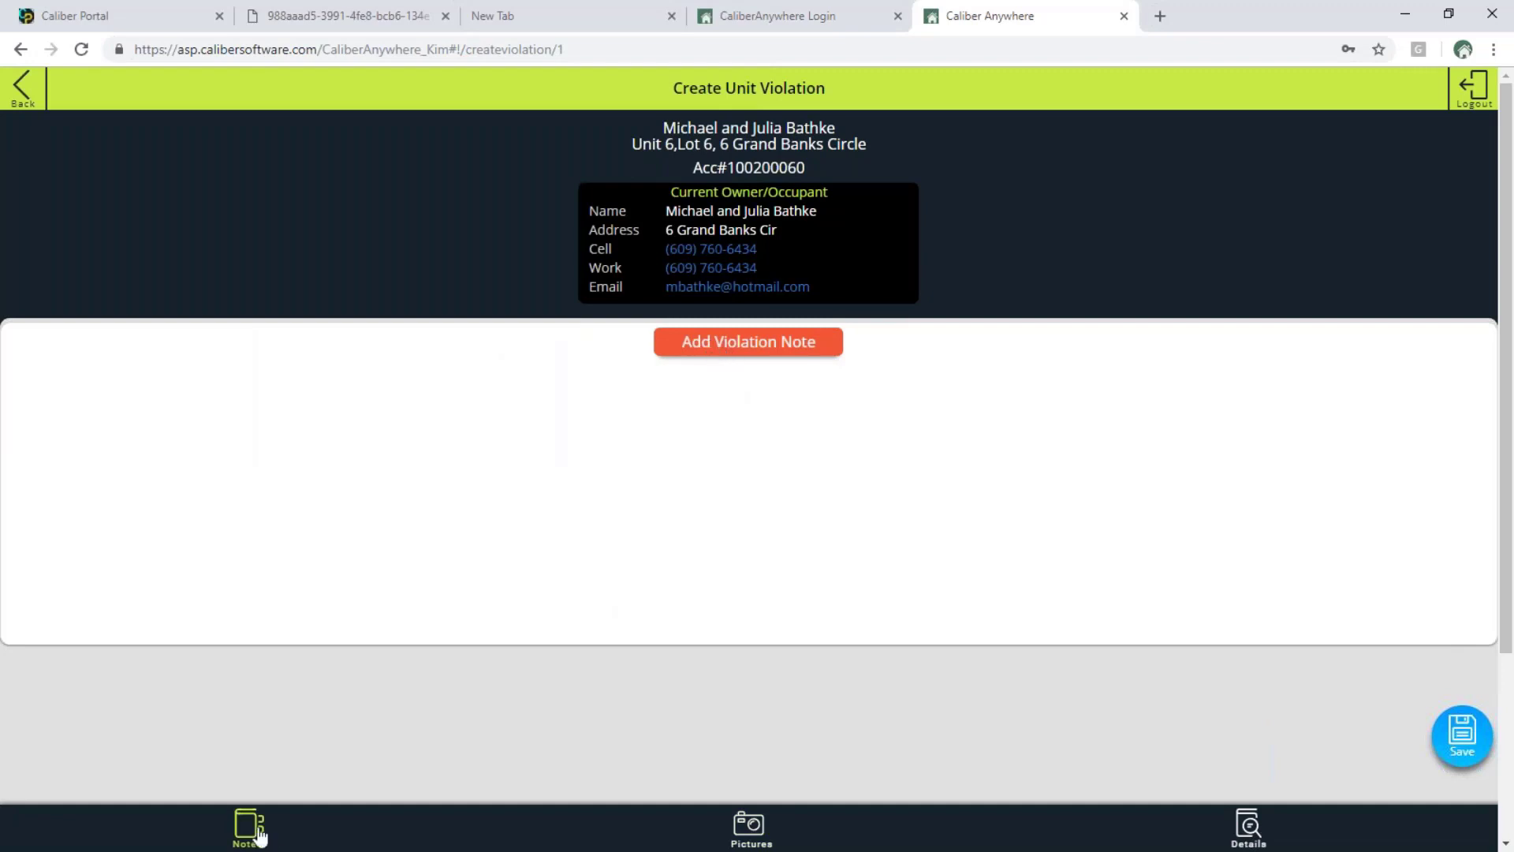
click(1249, 830)
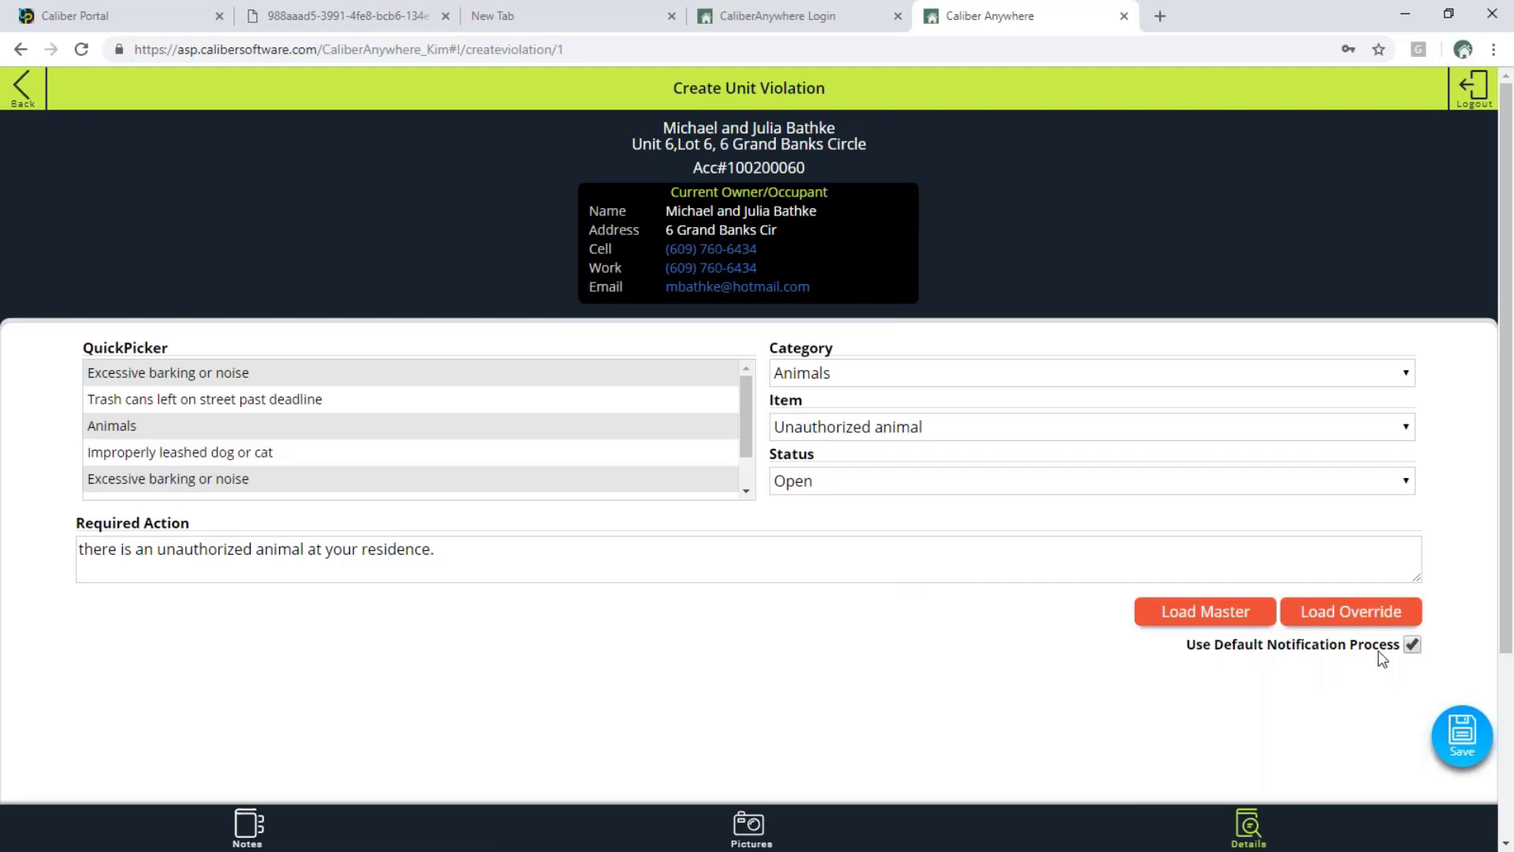
Step: Save the Unauthorized animal violation and open its detail page, which shows Hearing as next action
click(1466, 748)
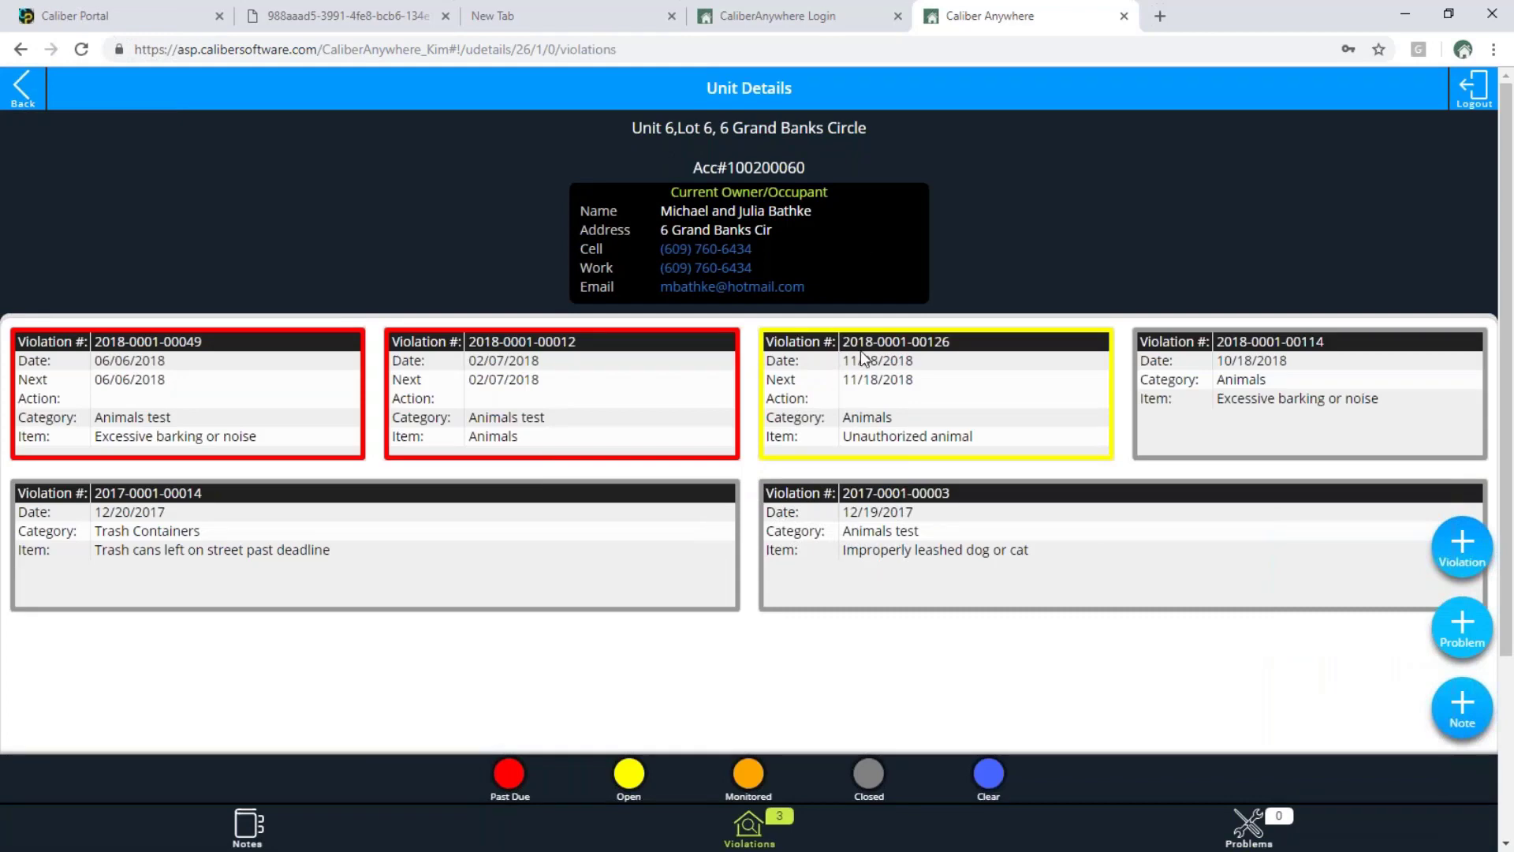
click(903, 381)
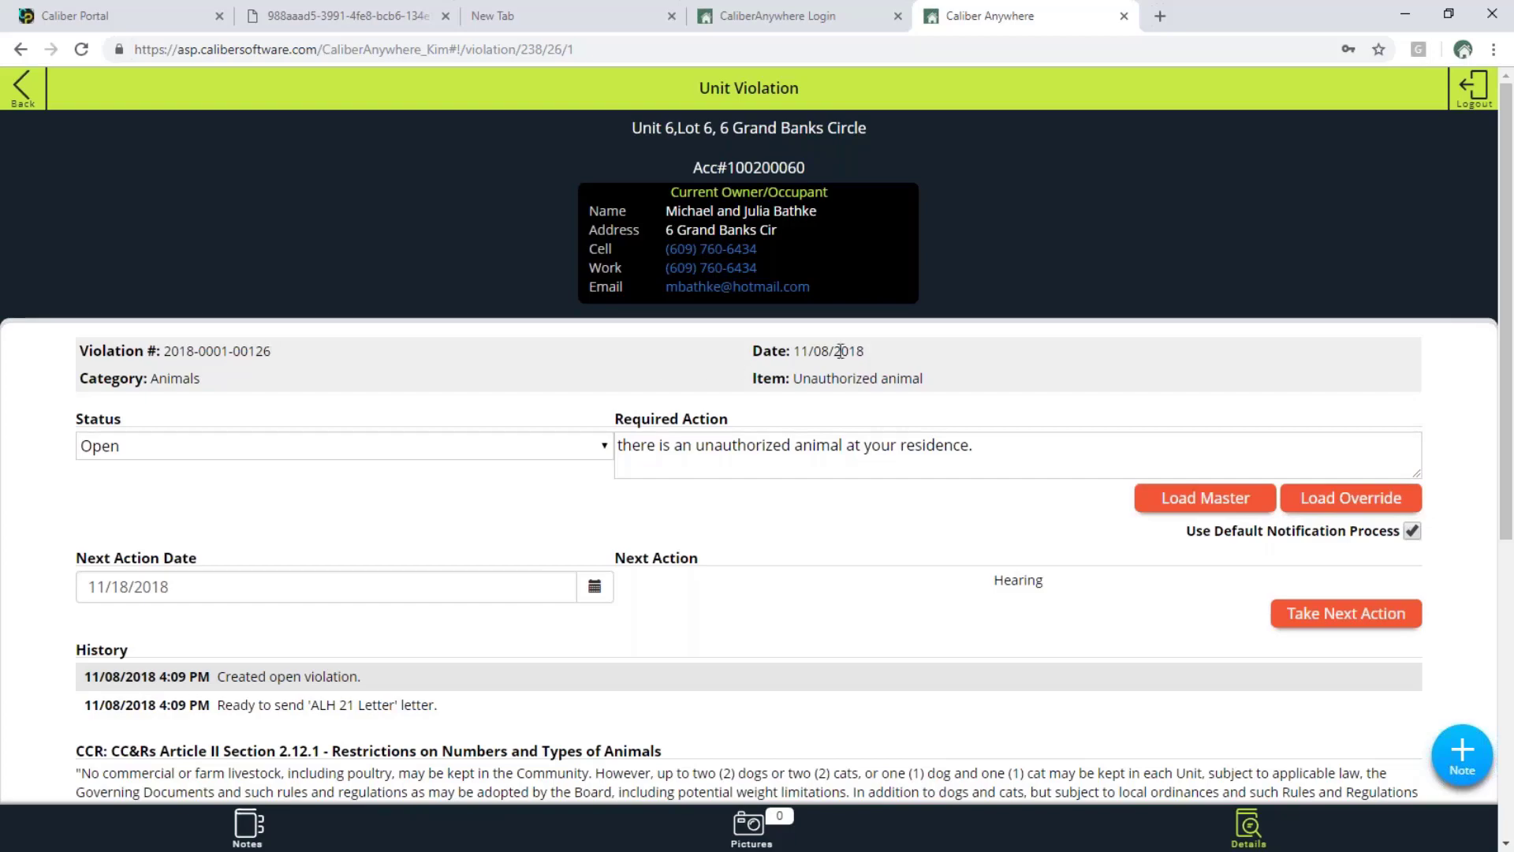
scroll(840, 351, down, 5)
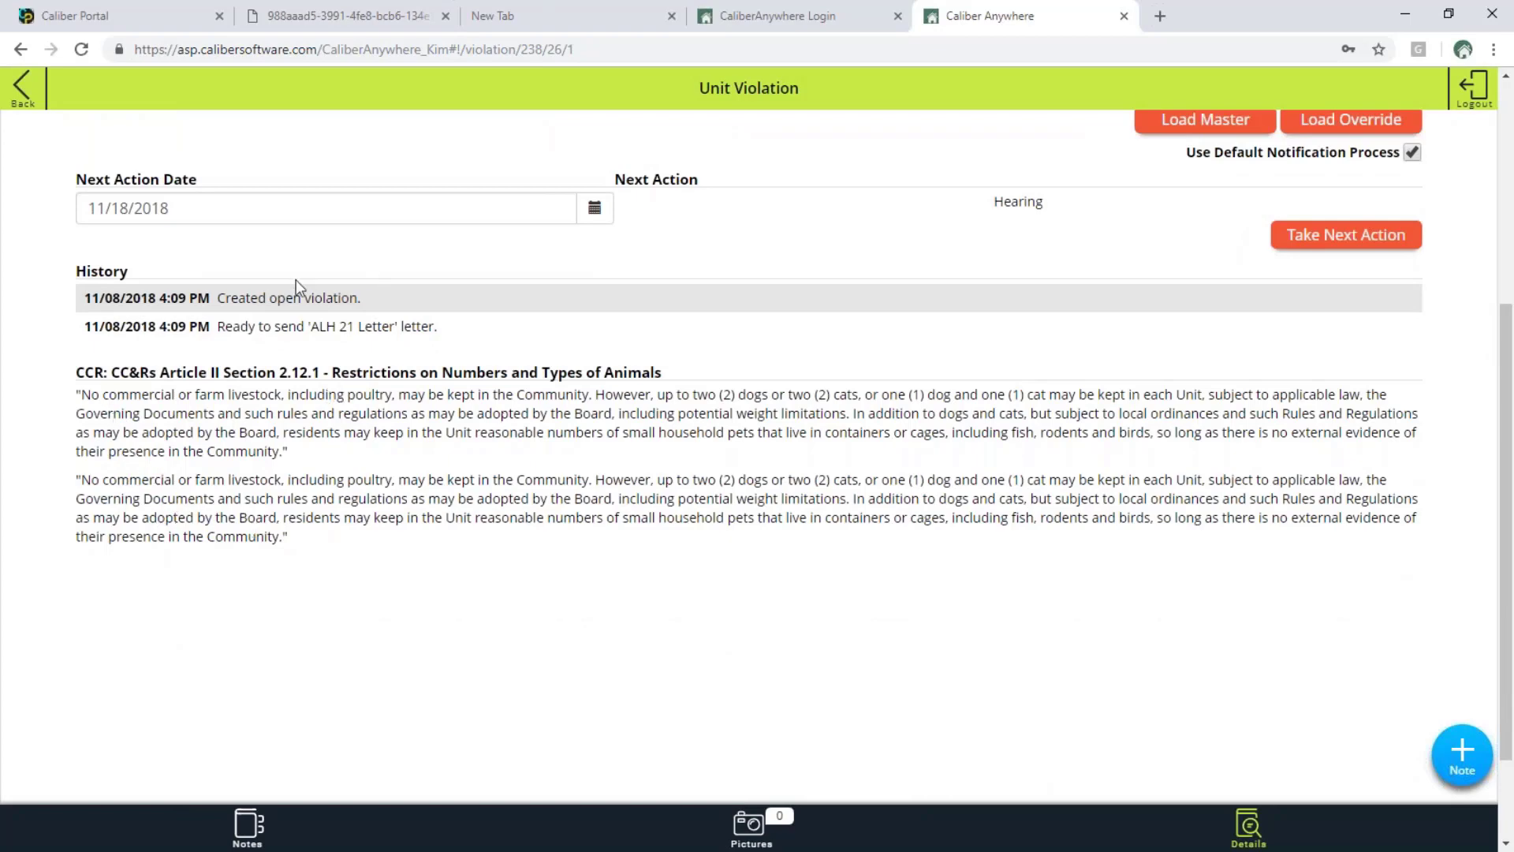
drag(439, 330, 217, 332)
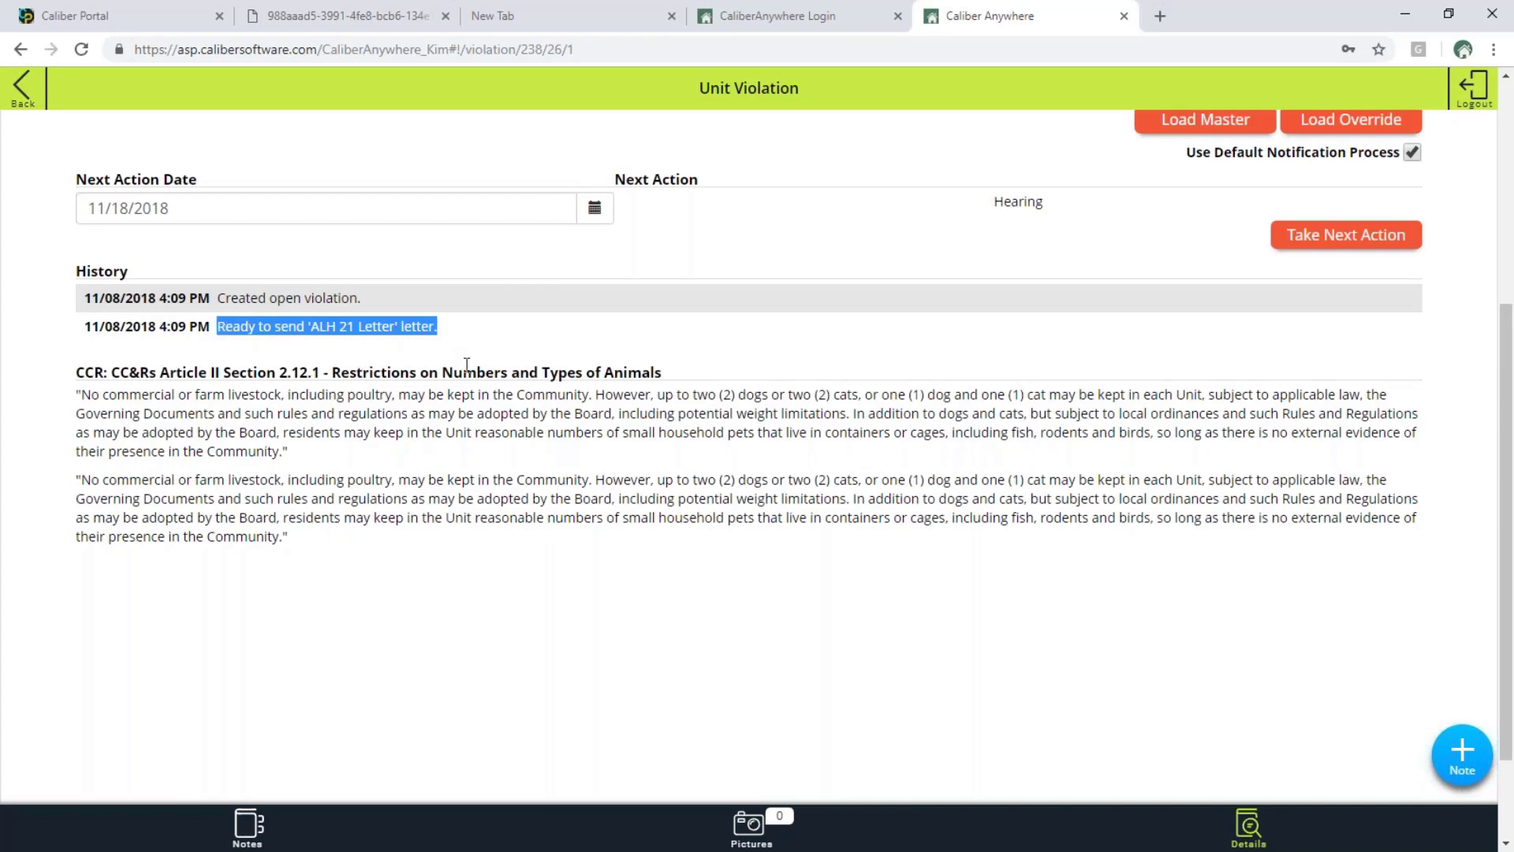
click(462, 329)
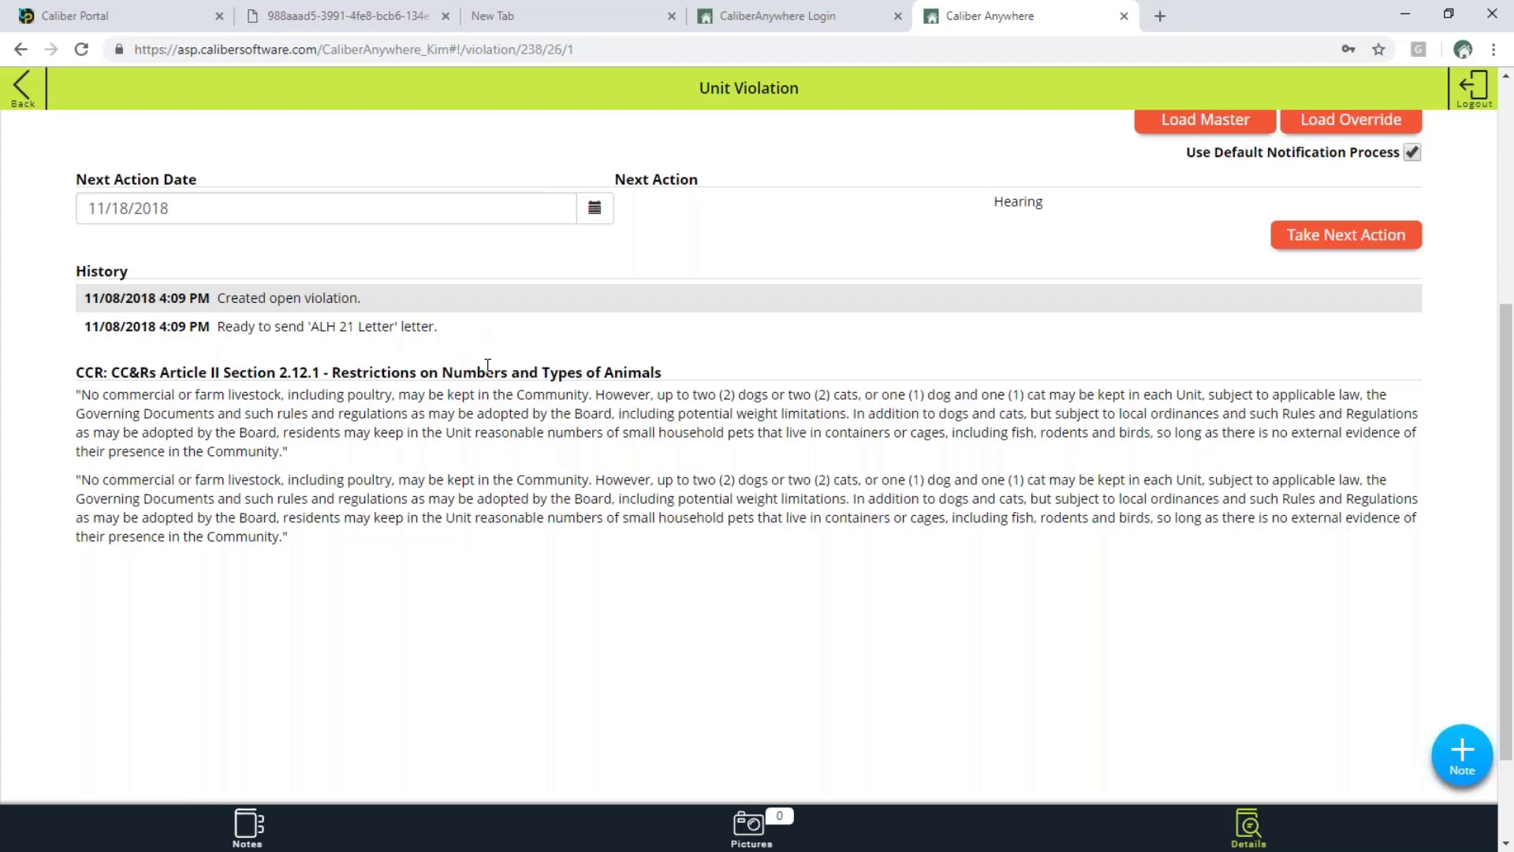
scroll(483, 364, up, 2)
scroll(488, 365, up, 3)
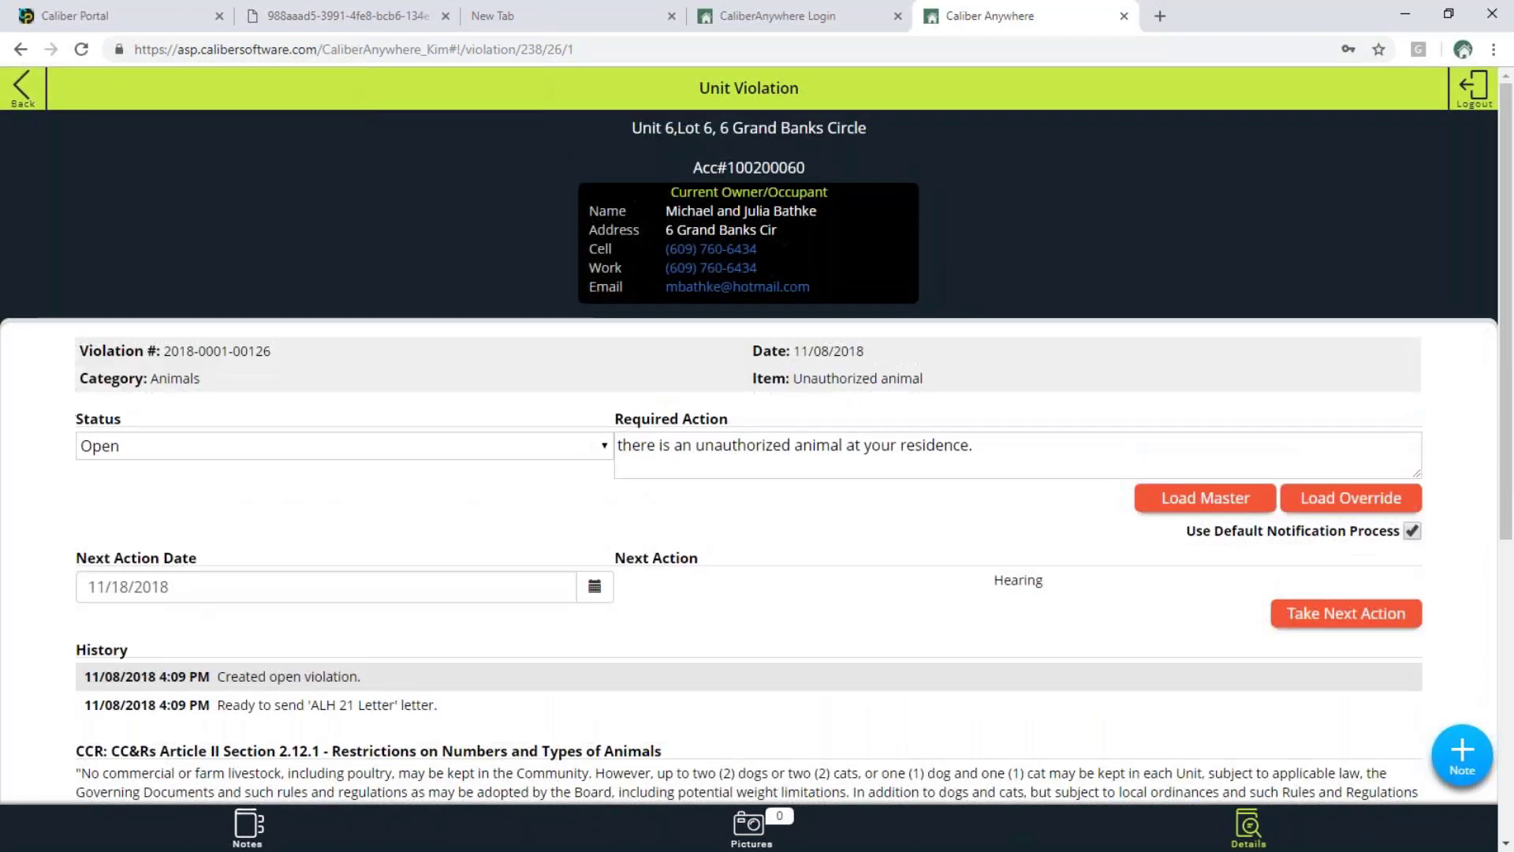
Step: Confirm the violation's next action to queue the Hearing letter, then return to the plat map
click(1325, 625)
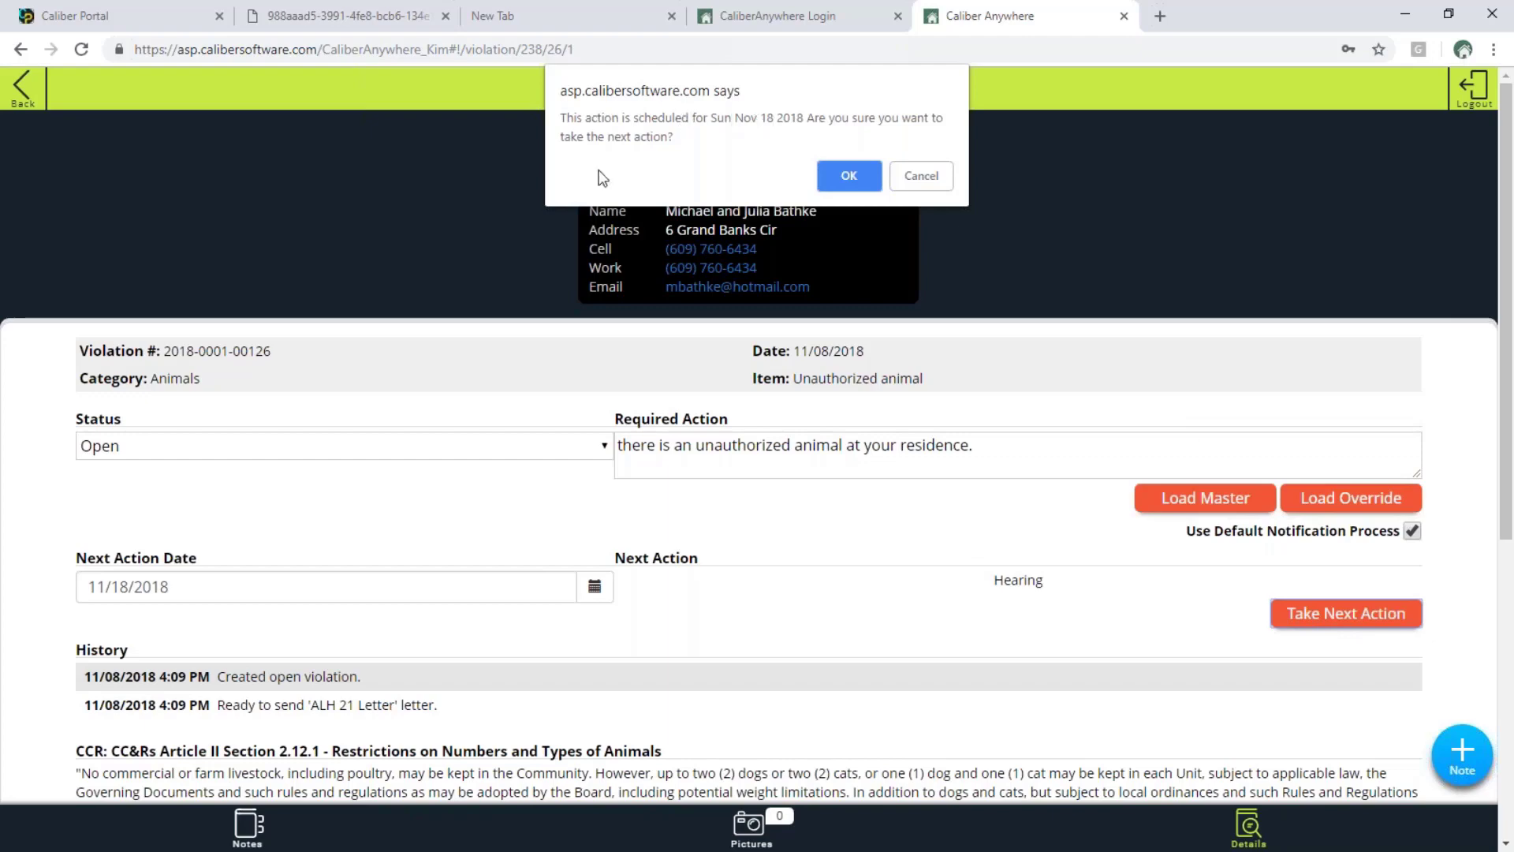
click(849, 175)
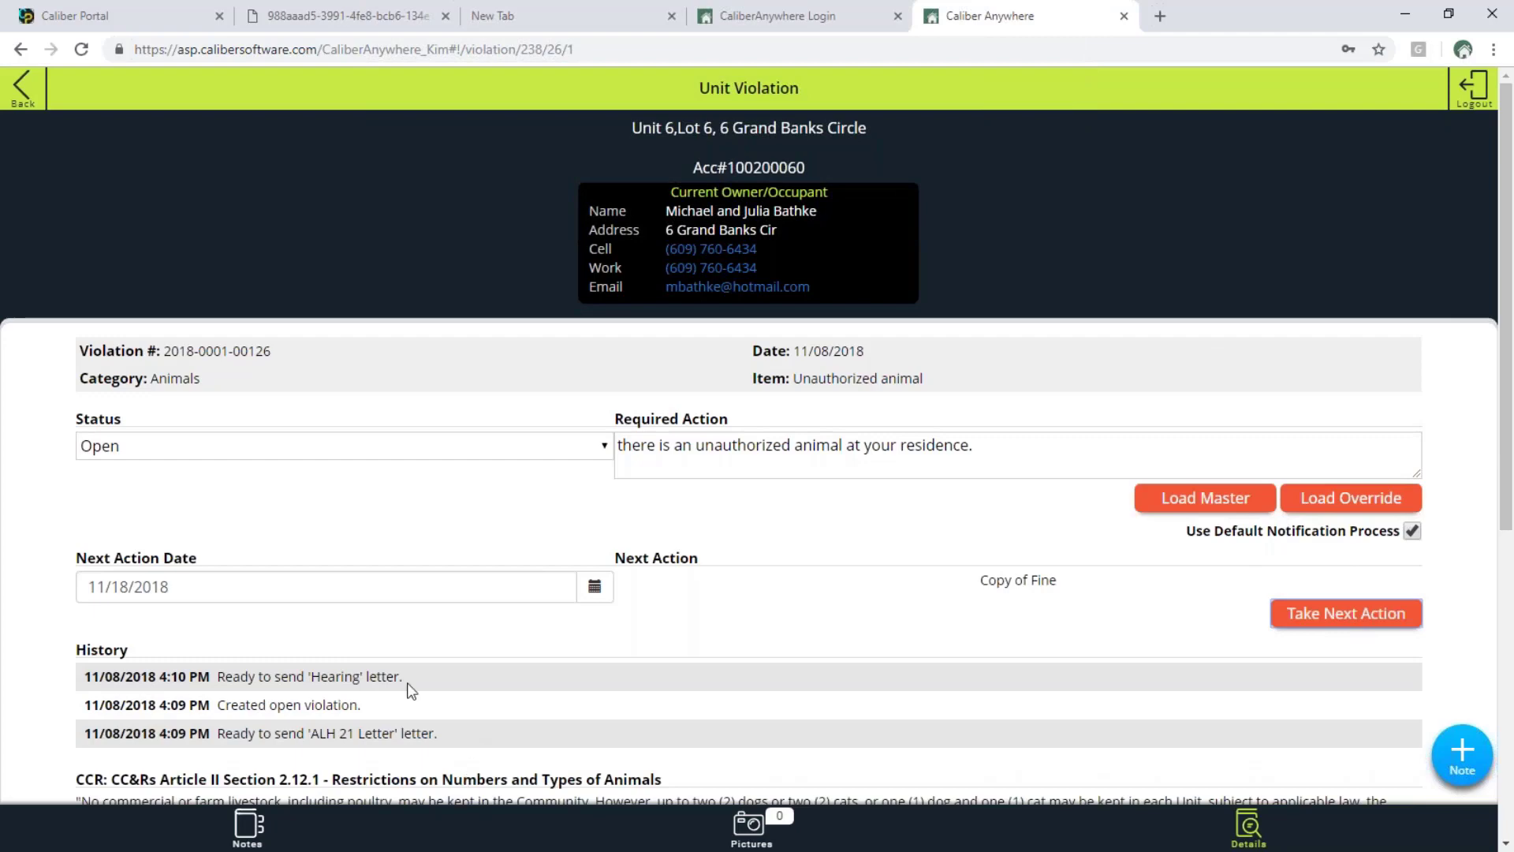
drag(403, 676, 214, 685)
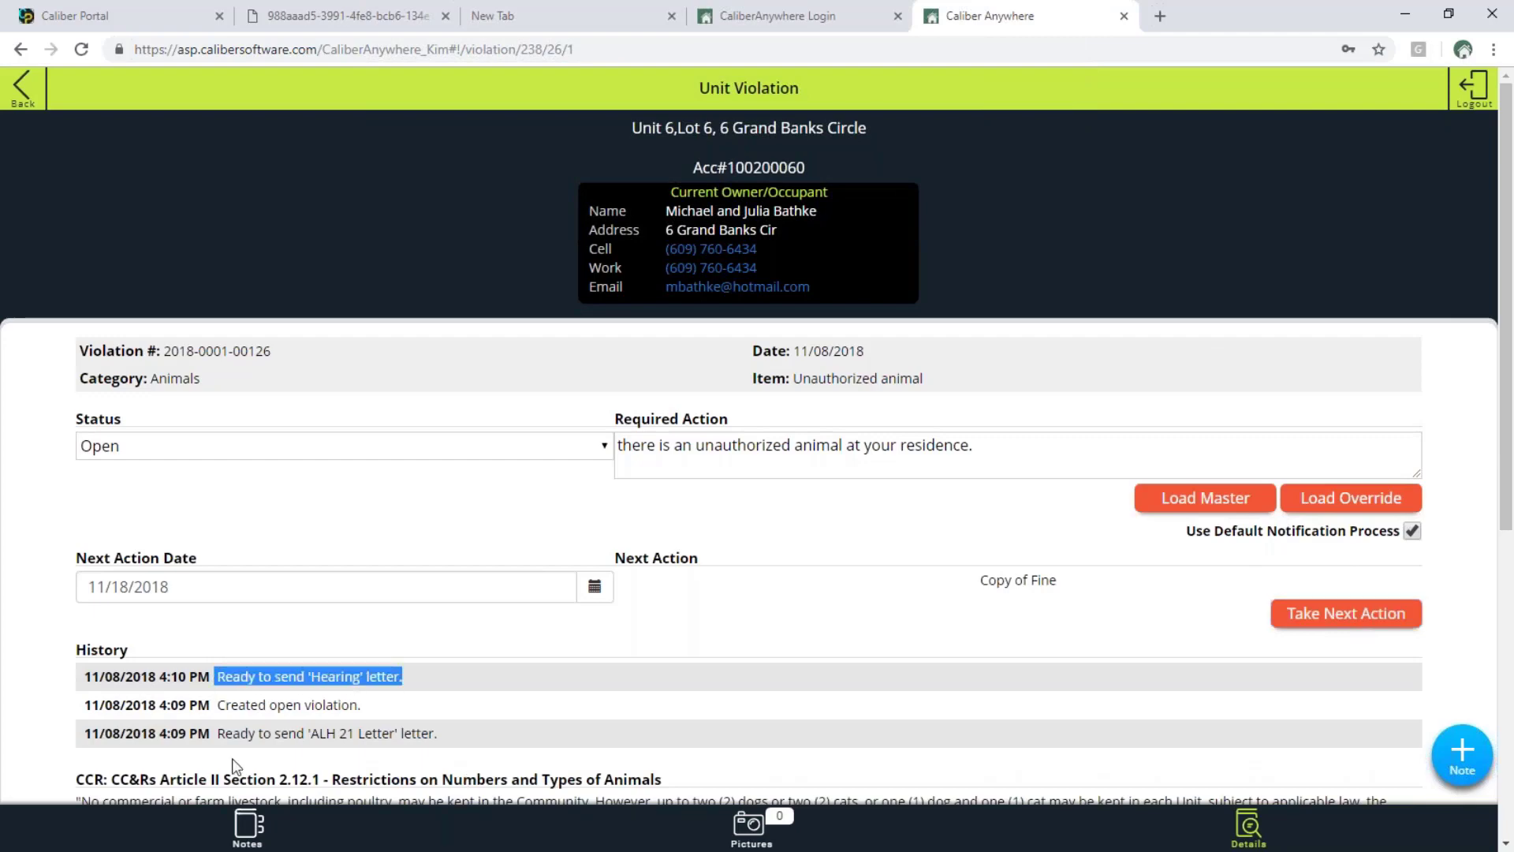
click(708, 634)
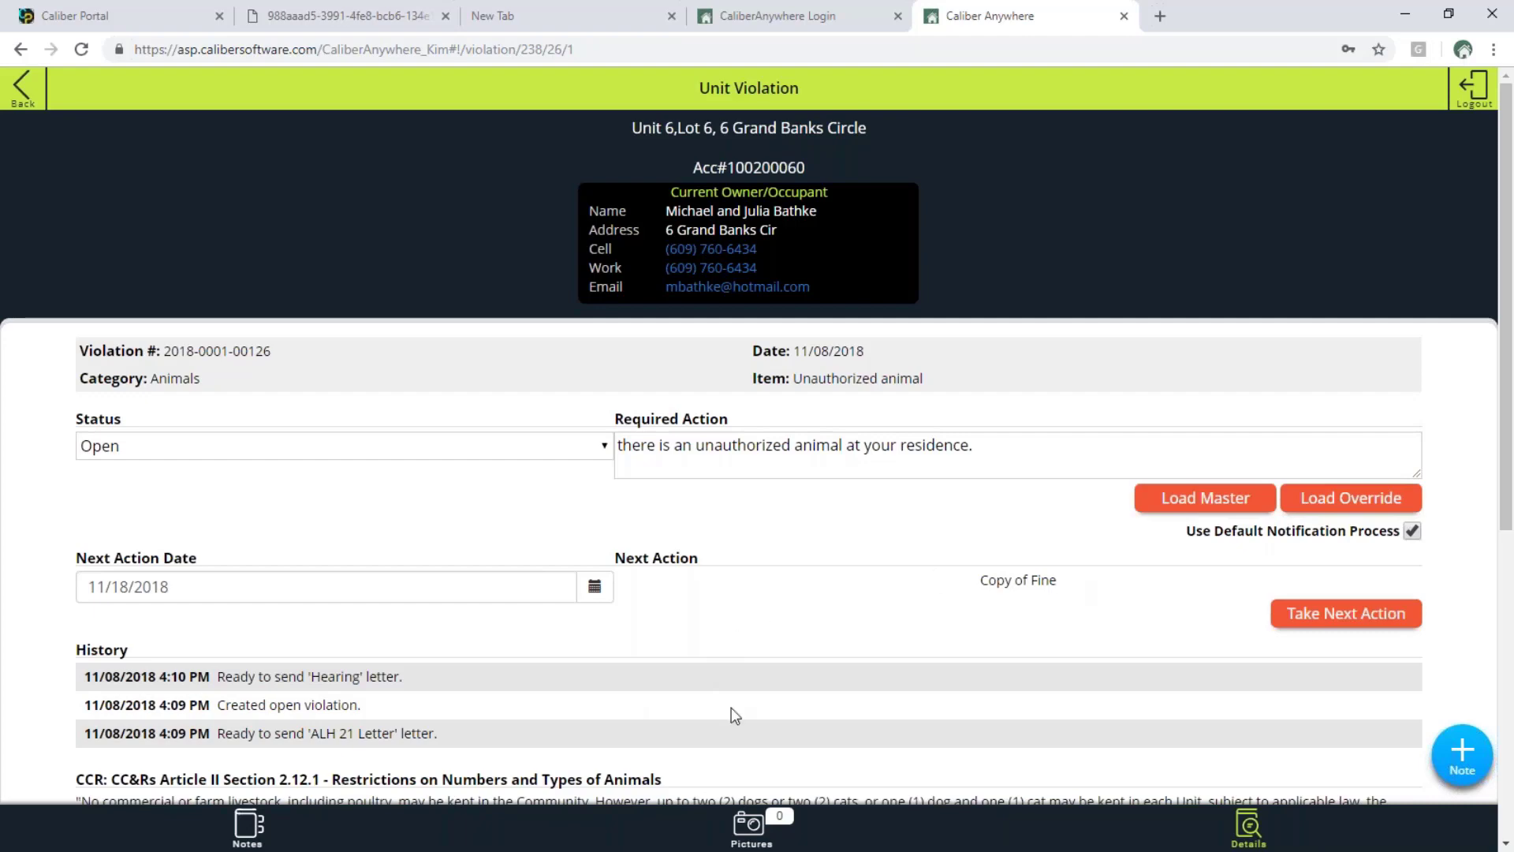
key(alt+Left)
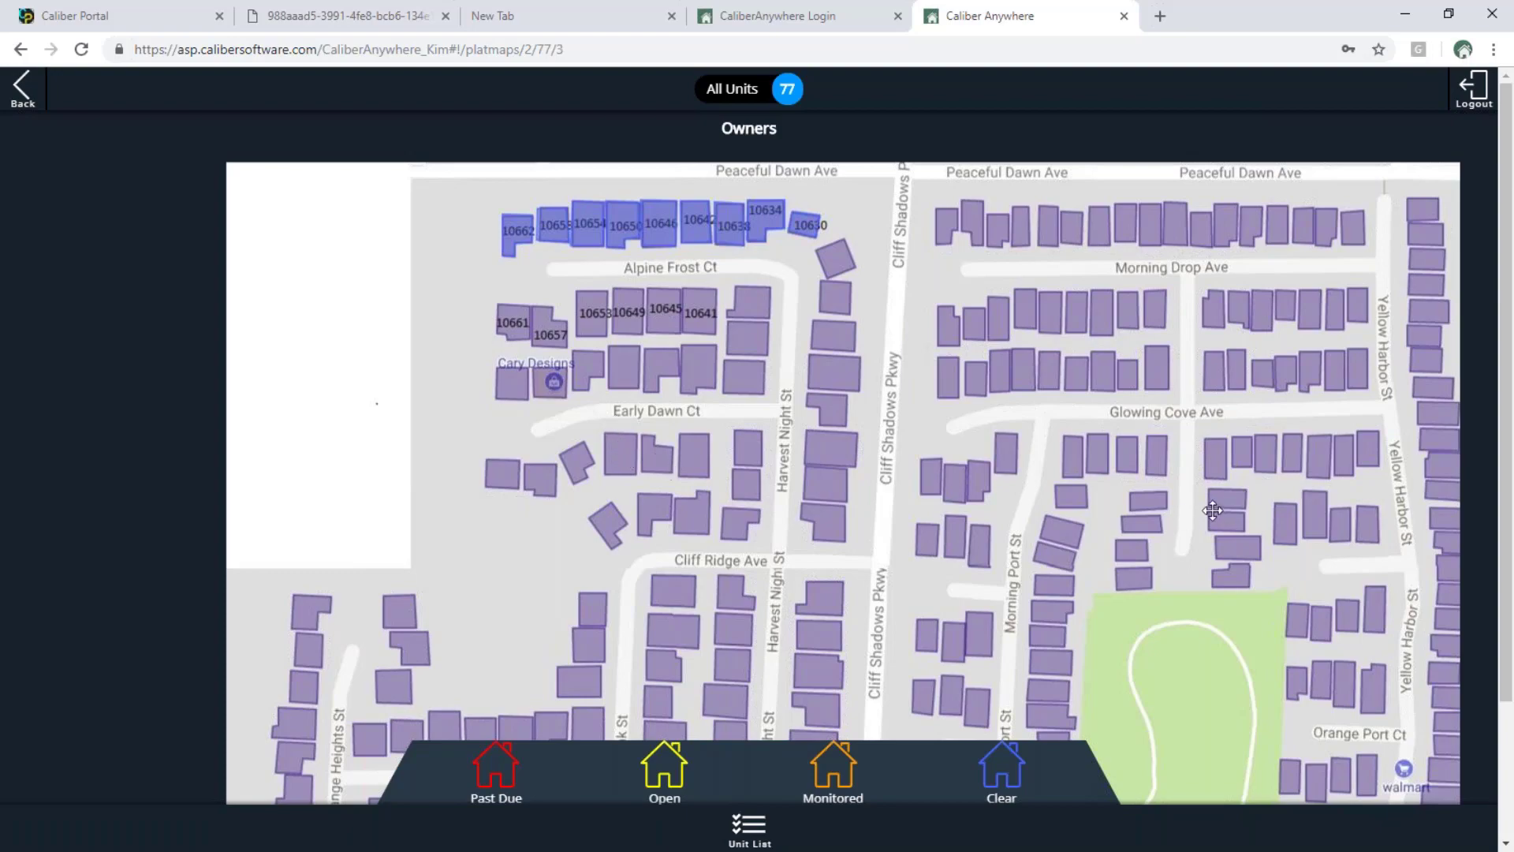
scroll(1196, 484, up, 2)
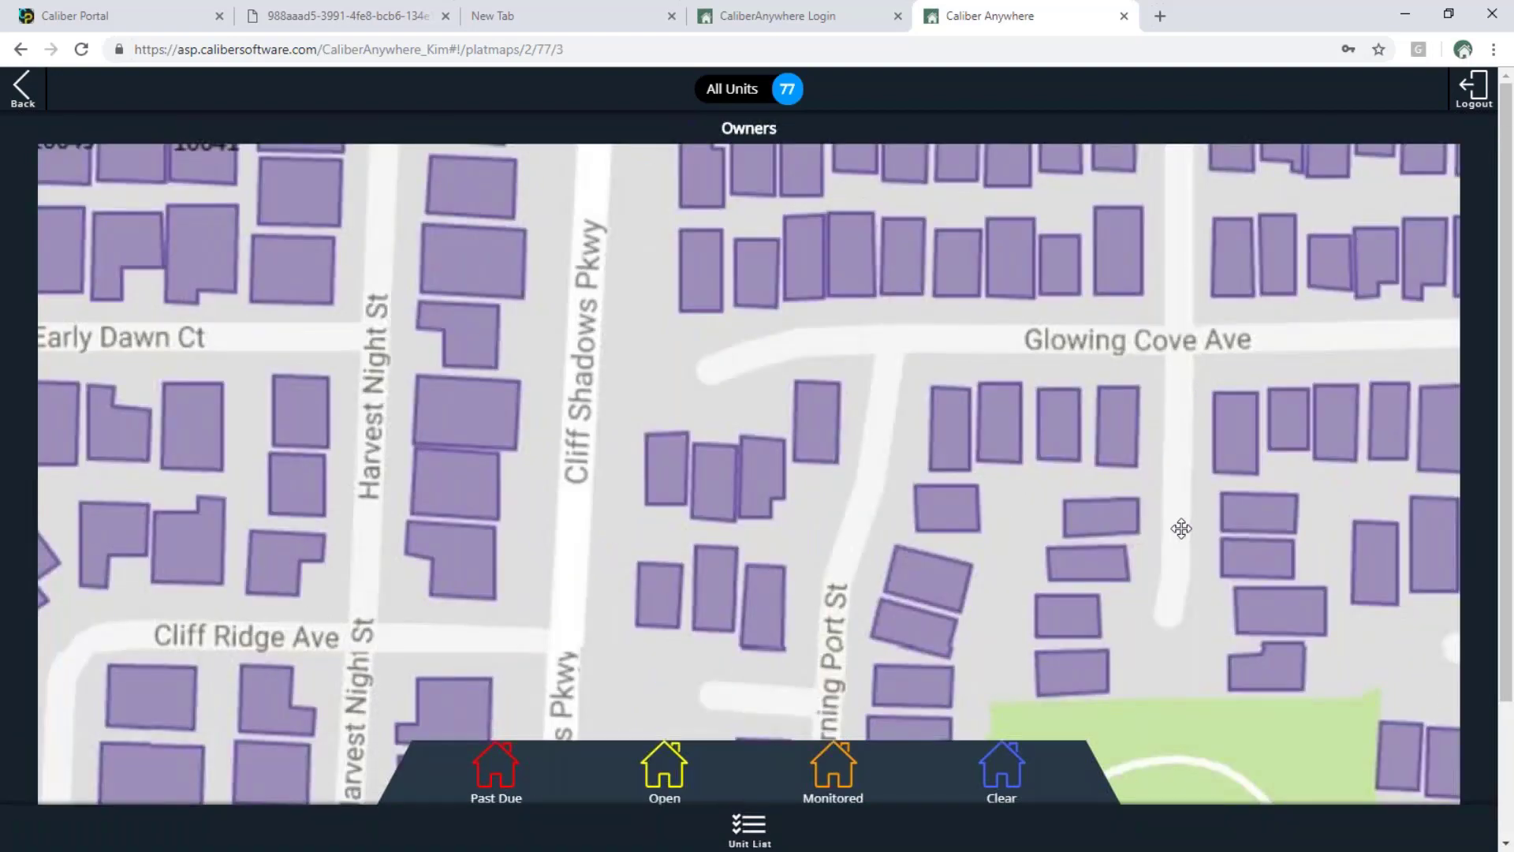
scroll(996, 498, down, 3)
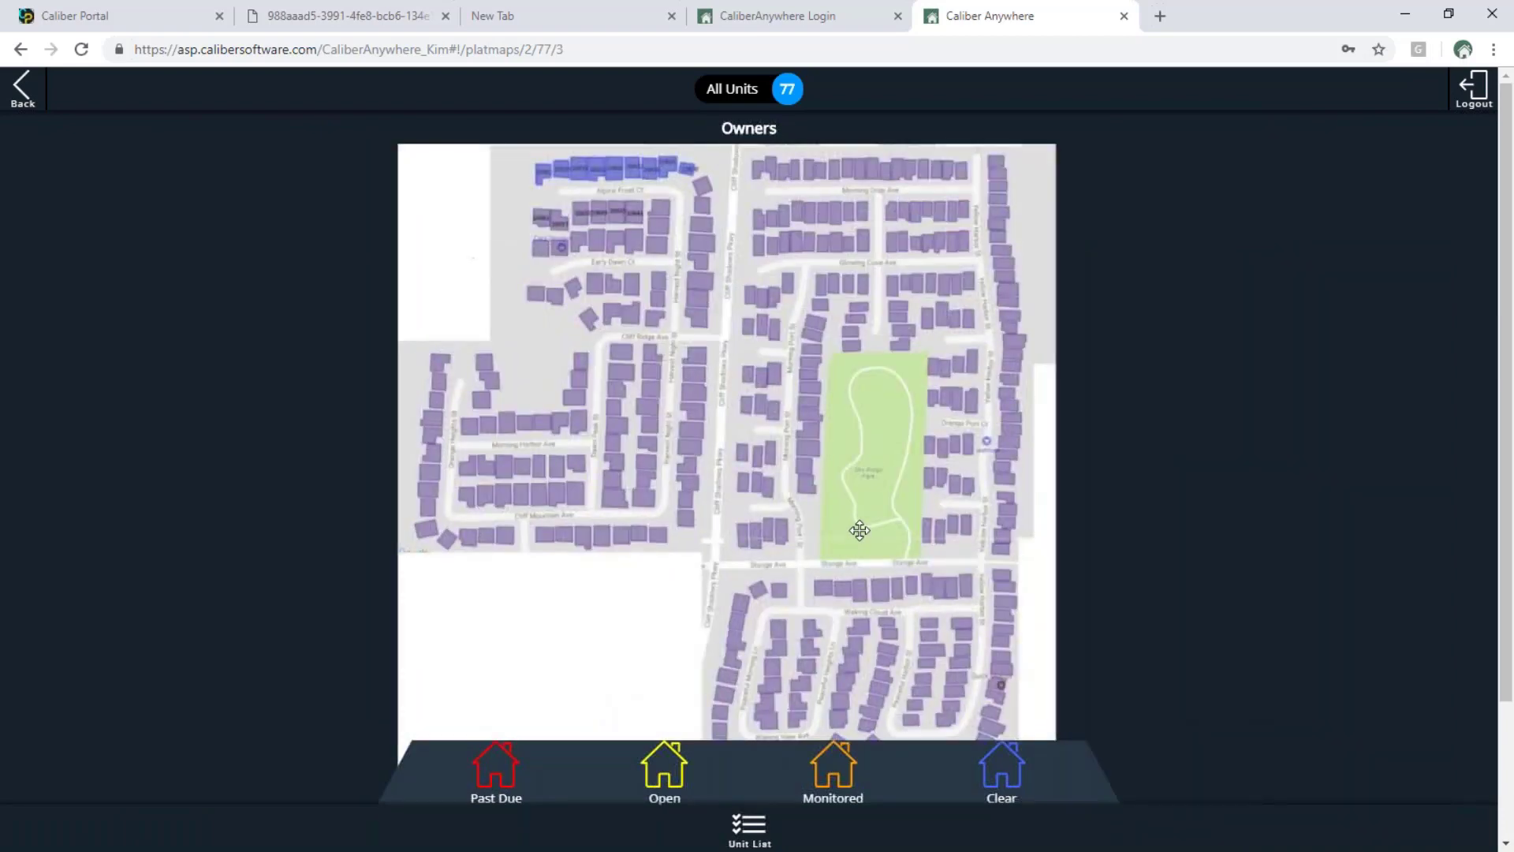
scroll(859, 530, up, 2)
drag(838, 474, 970, 622)
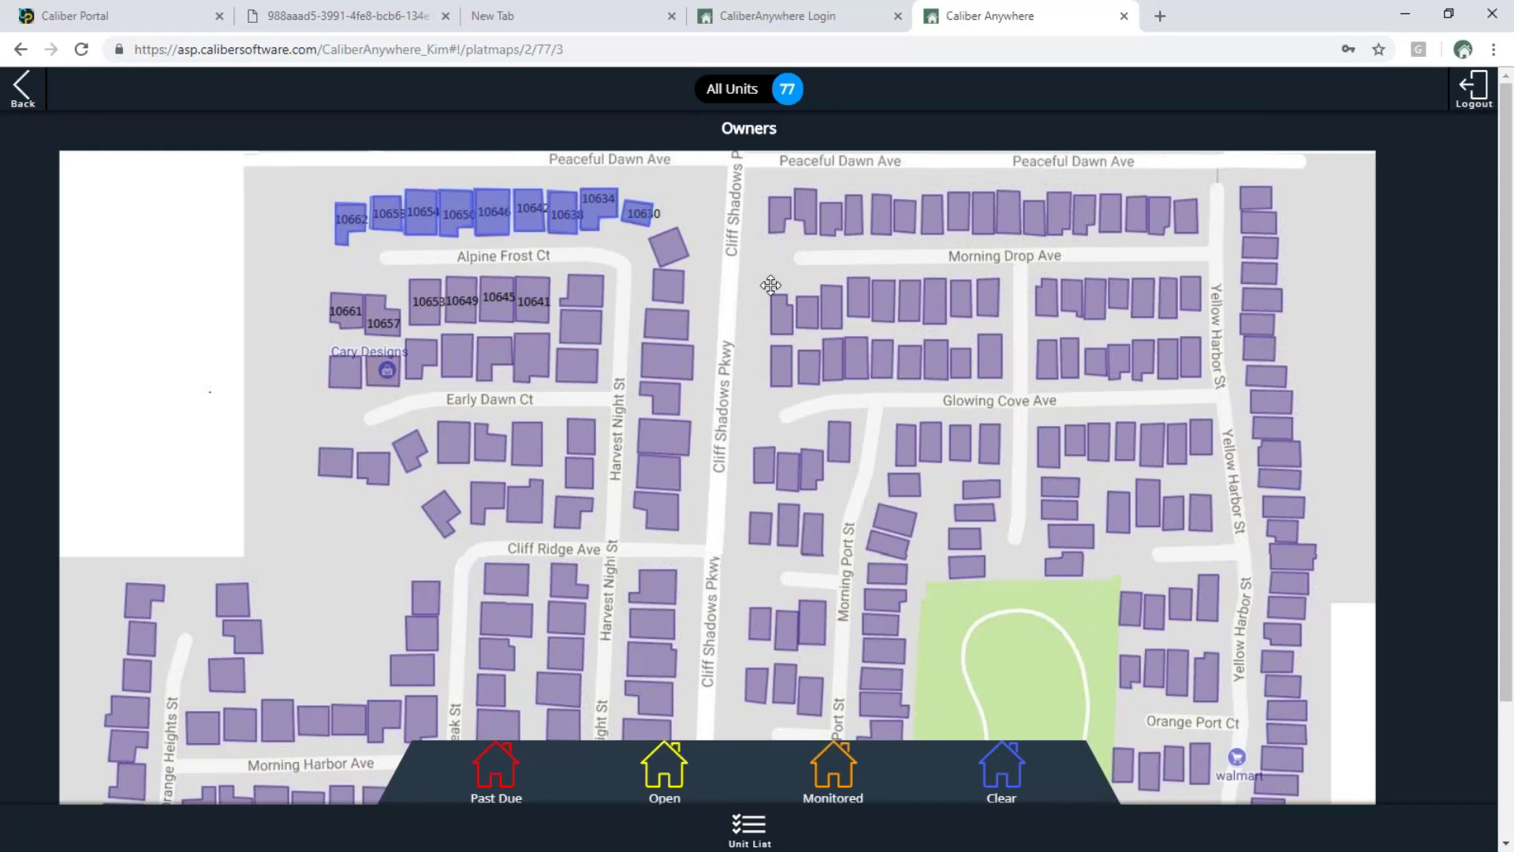
click(664, 769)
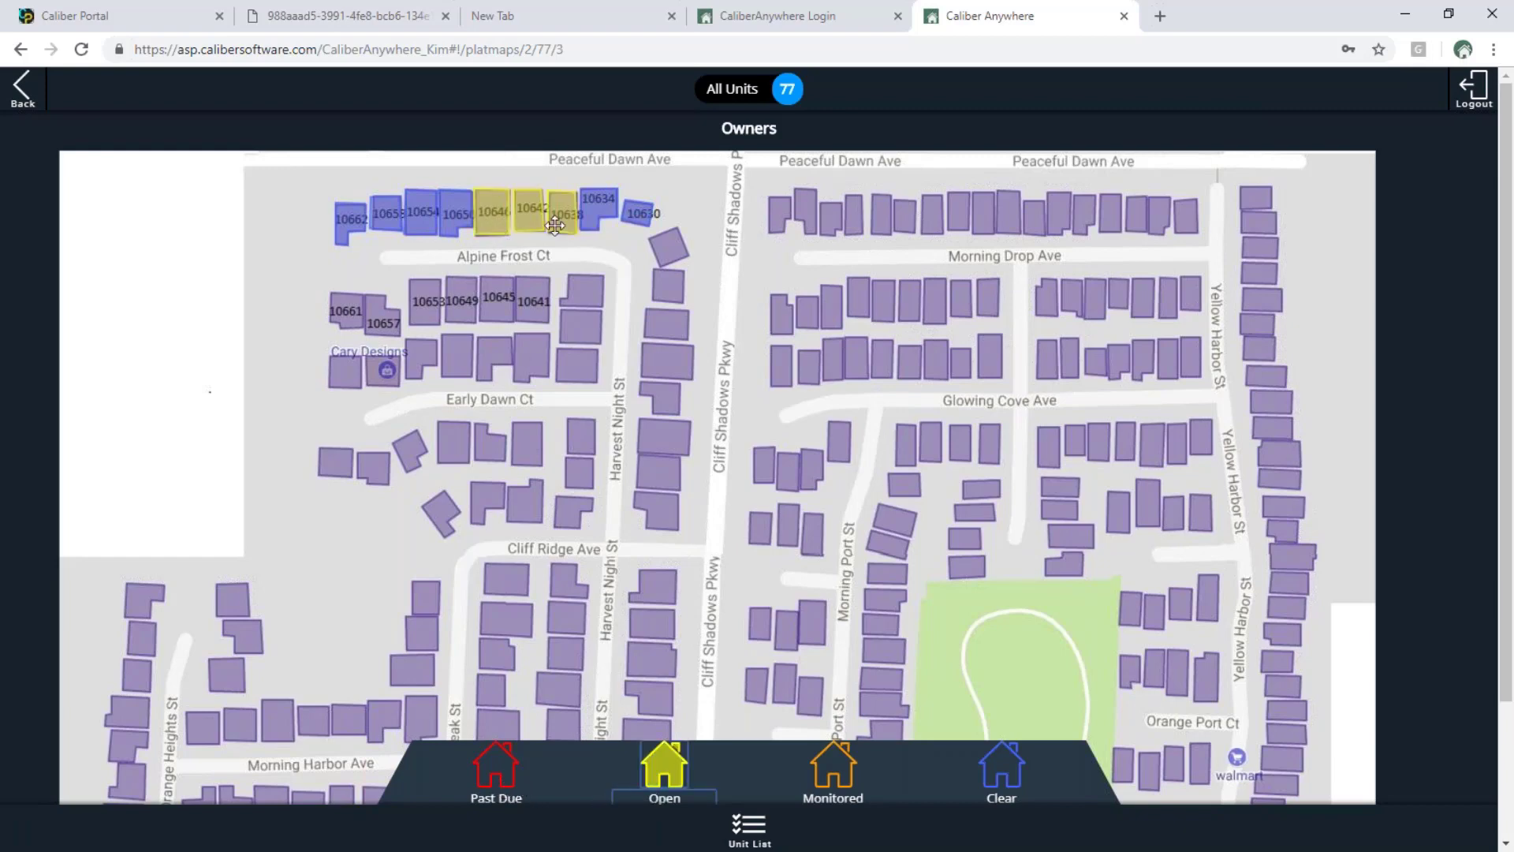
click(836, 787)
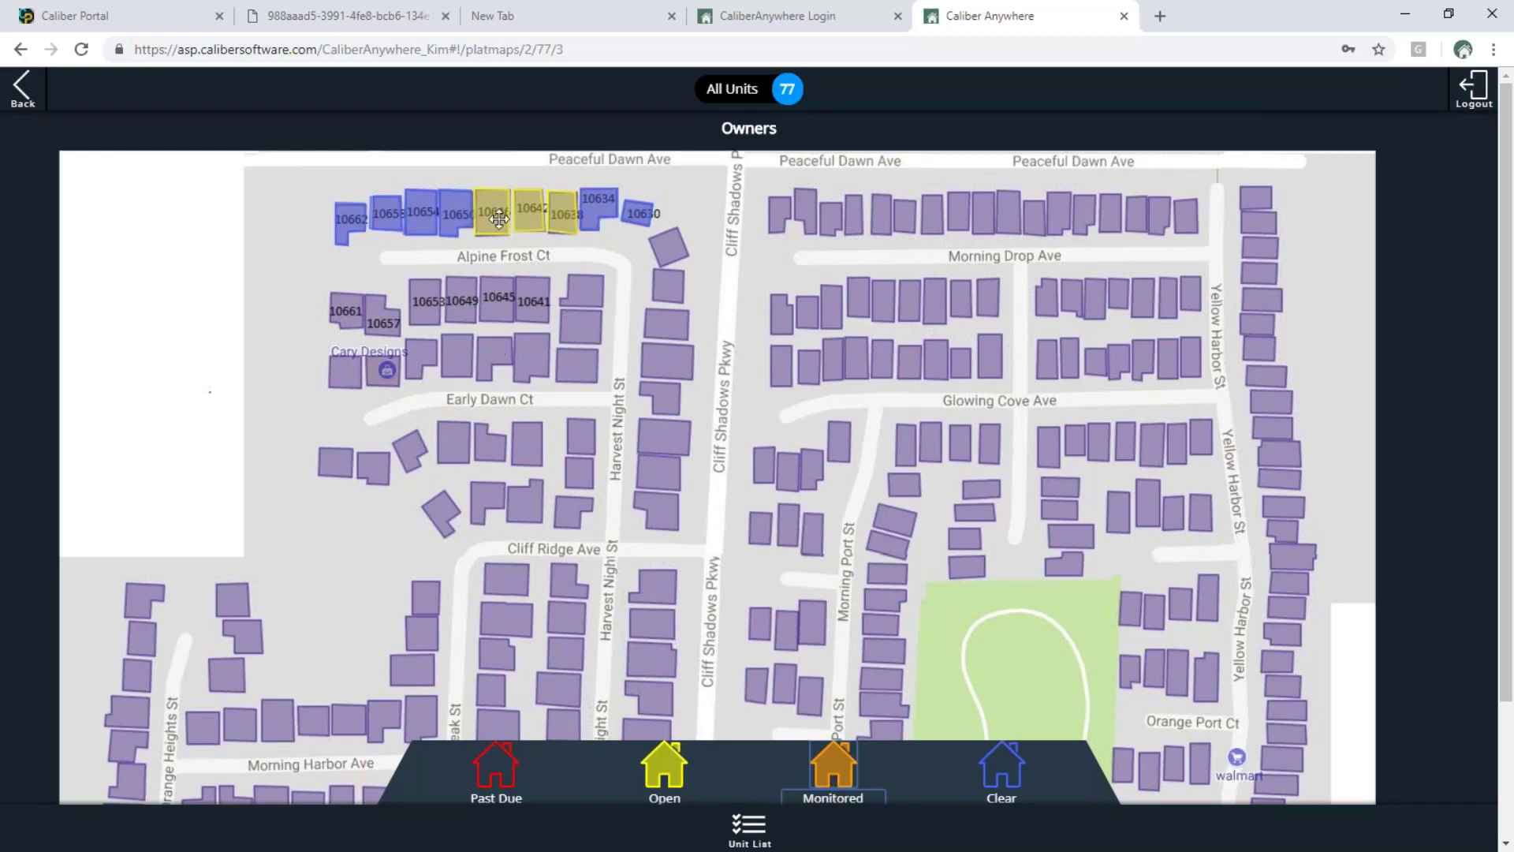
click(496, 773)
click(1001, 766)
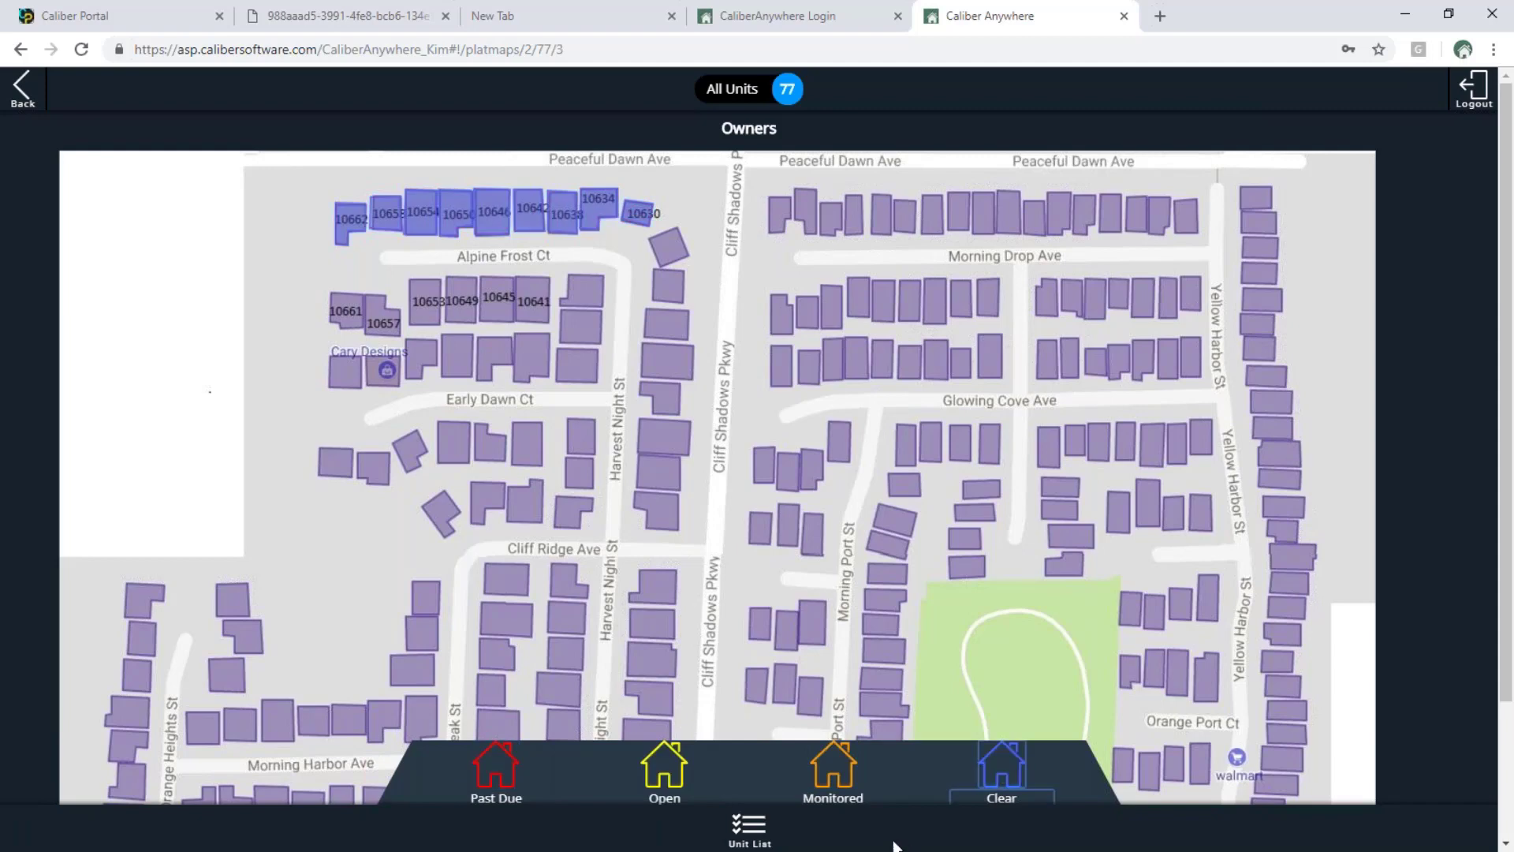
Step: Switch the Owners plat map to the Unit List table of all 77 units
click(754, 842)
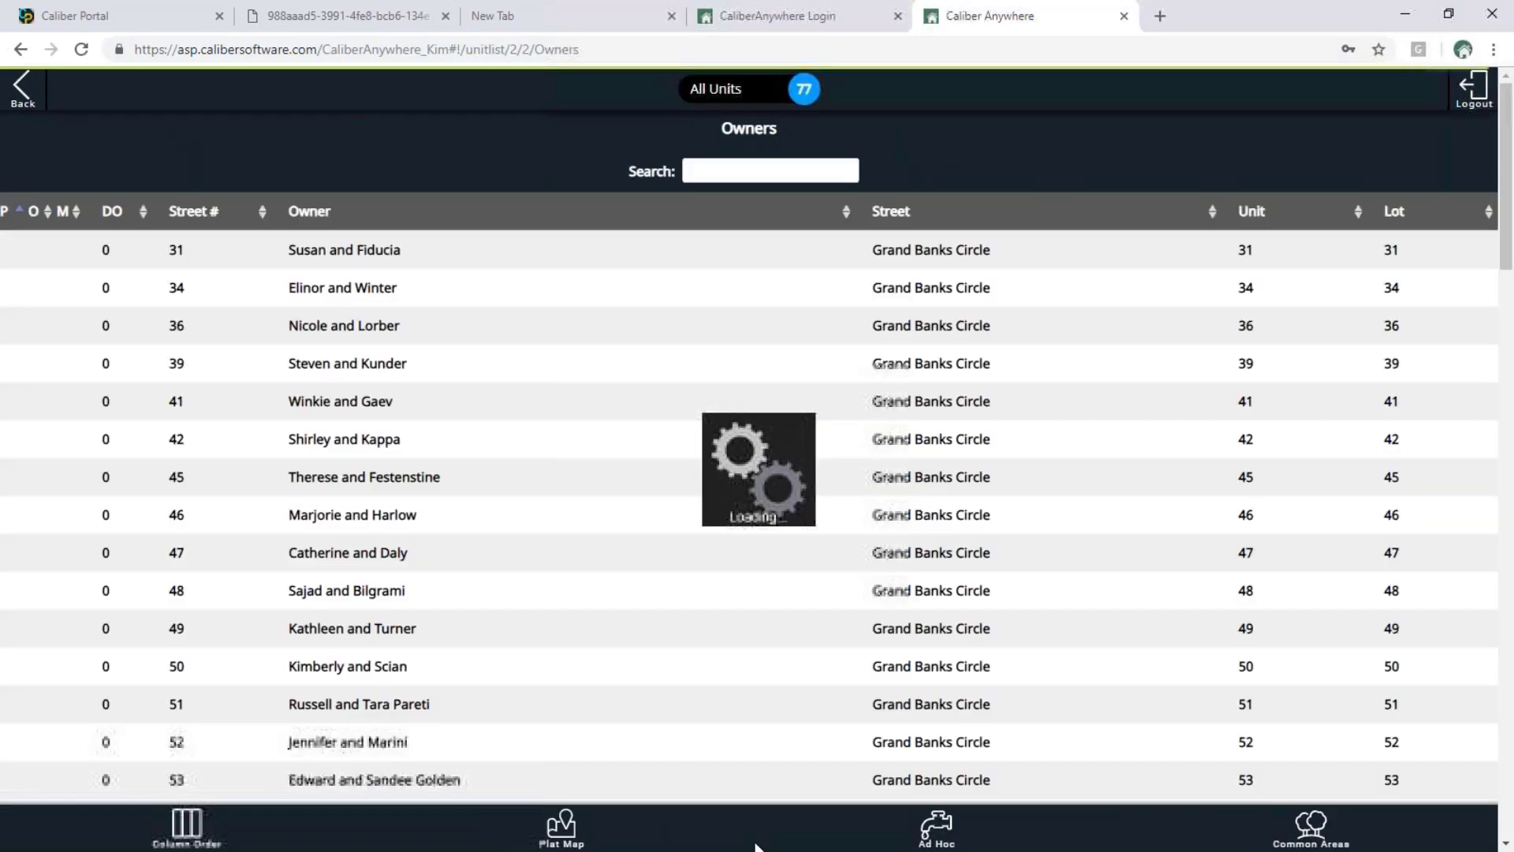